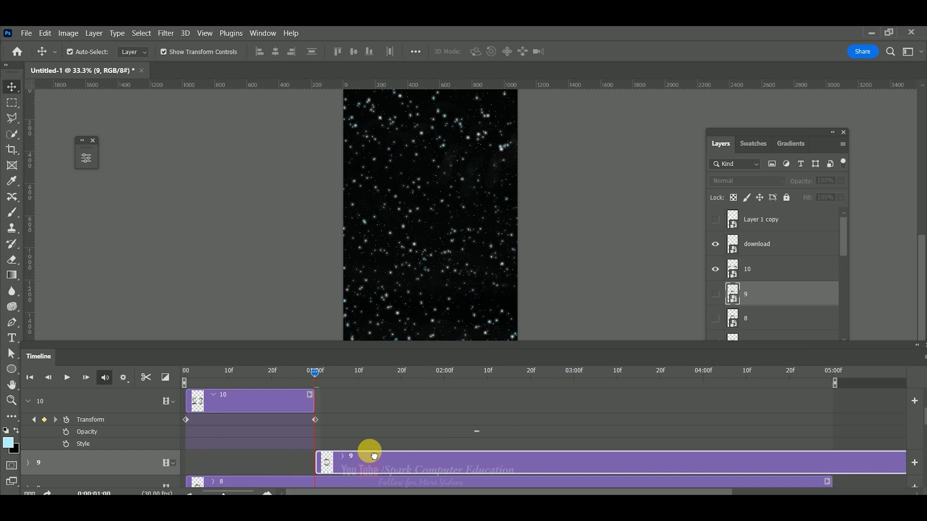
# Step: Trim clip 9 to end at 02:00f and make layer 9 visible
pyautogui.moveTo(835, 466); pyautogui.dragTo(363, 465)
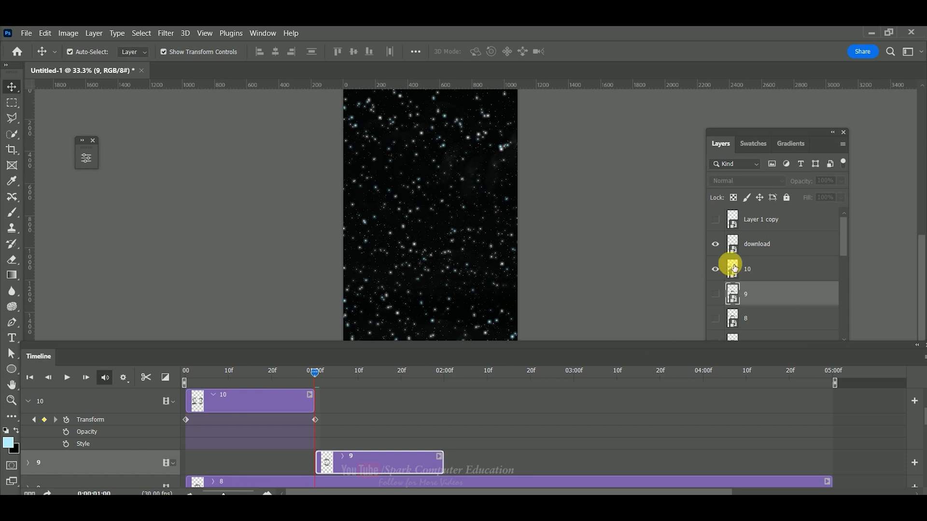
pyautogui.click(716, 294)
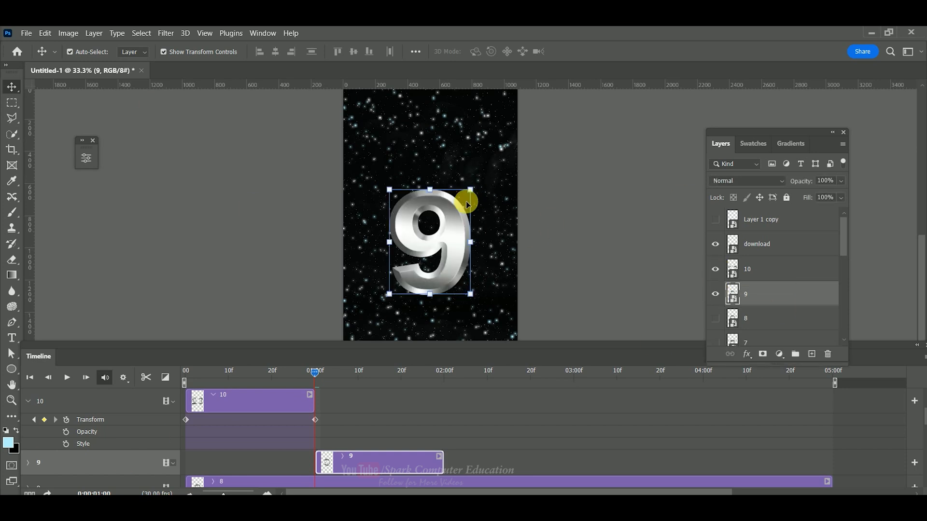
# Step: Scale the 9 down to about 8% around its center and start its Transform keyframes at 01:00f
pyautogui.moveTo(471, 190); pyautogui.dragTo(430, 238)
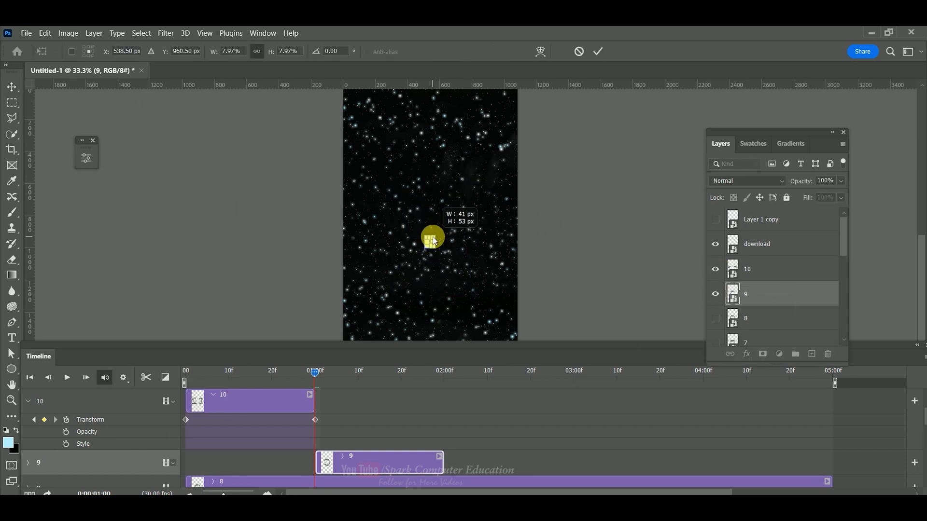
pyautogui.press('Return')
pyautogui.click(28, 463)
pyautogui.click(28, 401)
pyautogui.scroll(-1, 227, 434)
pyautogui.click(66, 420)
# Step: Try to add a Transform keyframe at 02:00f and resize the 9 on the canvas at that frame
pyautogui.moveTo(317, 376); pyautogui.dragTo(444, 372)
pyautogui.click(44, 420)
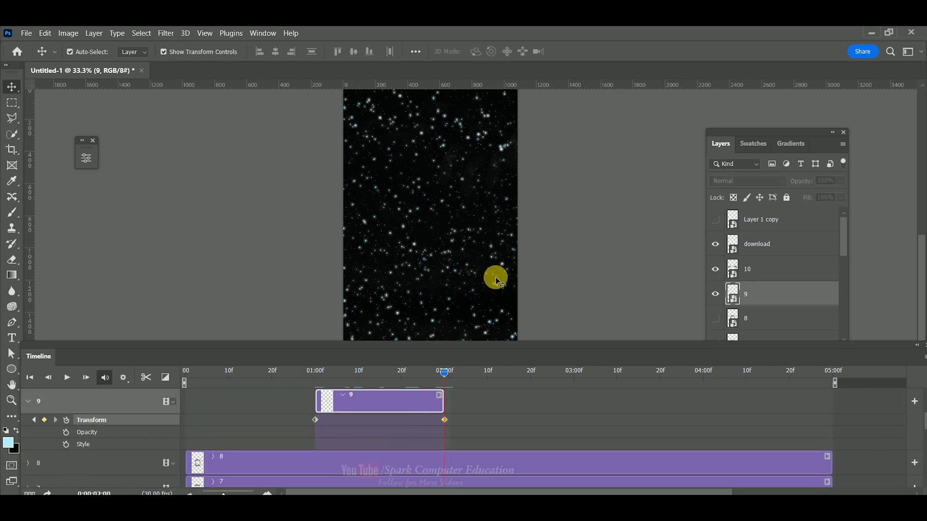
pyautogui.click(434, 222)
pyautogui.click(70, 420)
pyautogui.click(372, 402)
pyautogui.moveTo(465, 207); pyautogui.dragTo(434, 248)
pyautogui.click(439, 244)
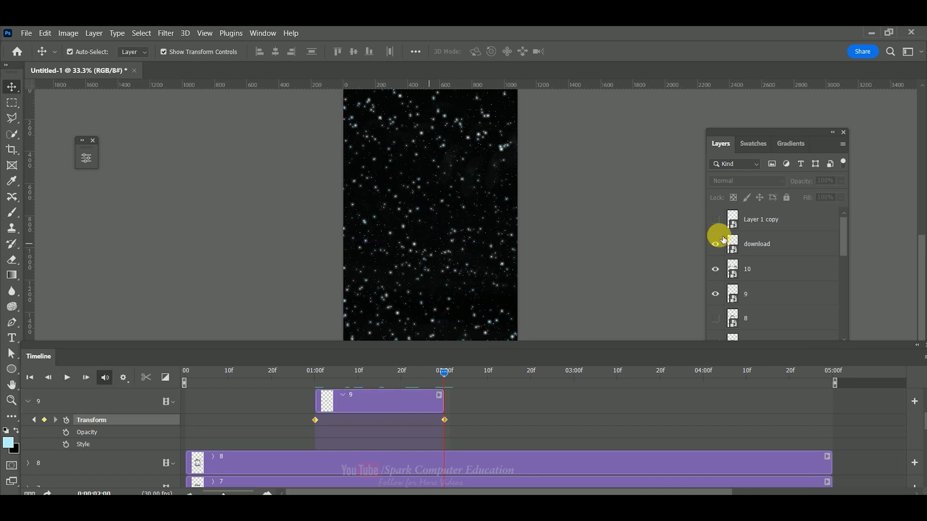
pyautogui.click(764, 299)
pyautogui.moveTo(431, 249); pyautogui.dragTo(437, 247)
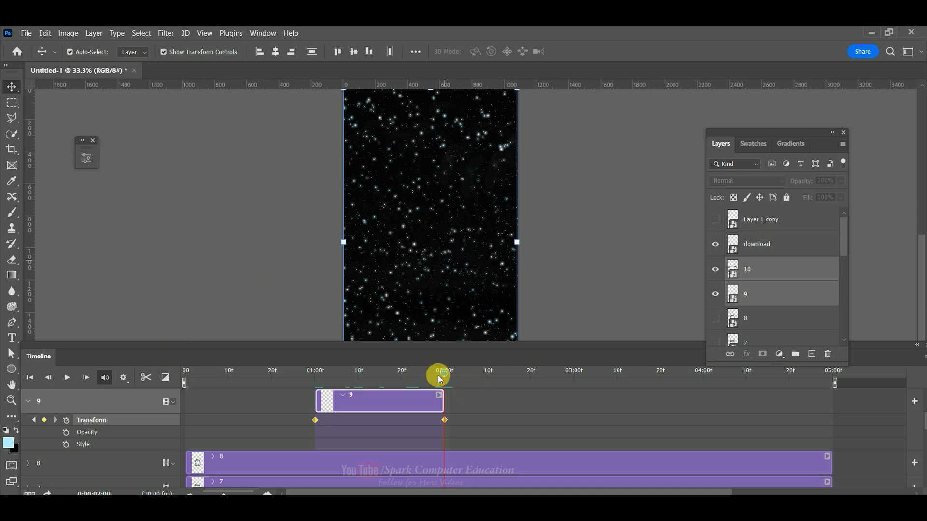
pyautogui.hotkey('ctrl', 'z')
# Step: Expand the animation properties of track 9 and place the playhead at 02:00f
pyautogui.moveTo(313, 375); pyautogui.dragTo(384, 372)
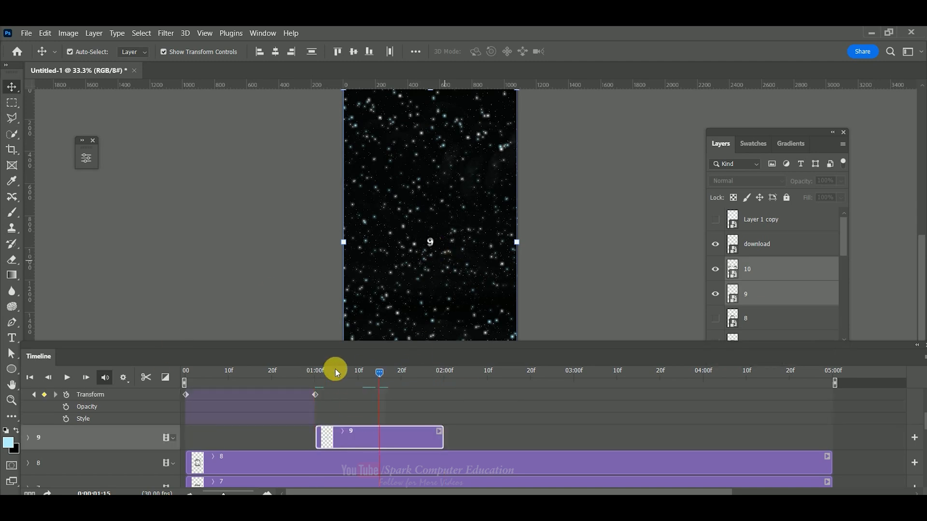
pyautogui.click(28, 439)
pyautogui.click(29, 437)
pyautogui.moveTo(314, 372); pyautogui.dragTo(438, 383)
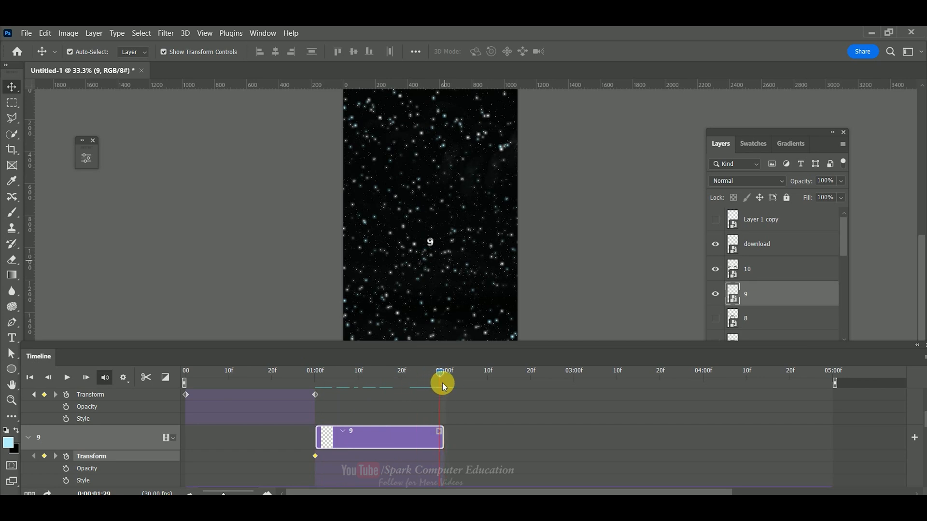
pyautogui.hotkey('ctrl', 'z')
pyautogui.click(444, 374)
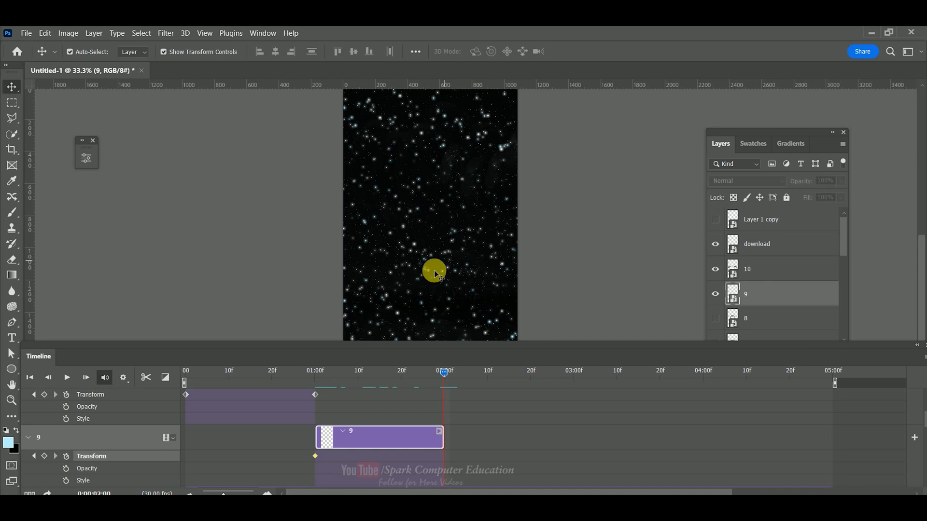
# Step: Extend clip 9 slightly past 02:00f and keyframe the 9 at 02:00f, enlarged to fill most of the canvas width
pyautogui.moveTo(440, 440); pyautogui.dragTo(447, 438)
pyautogui.click(444, 374)
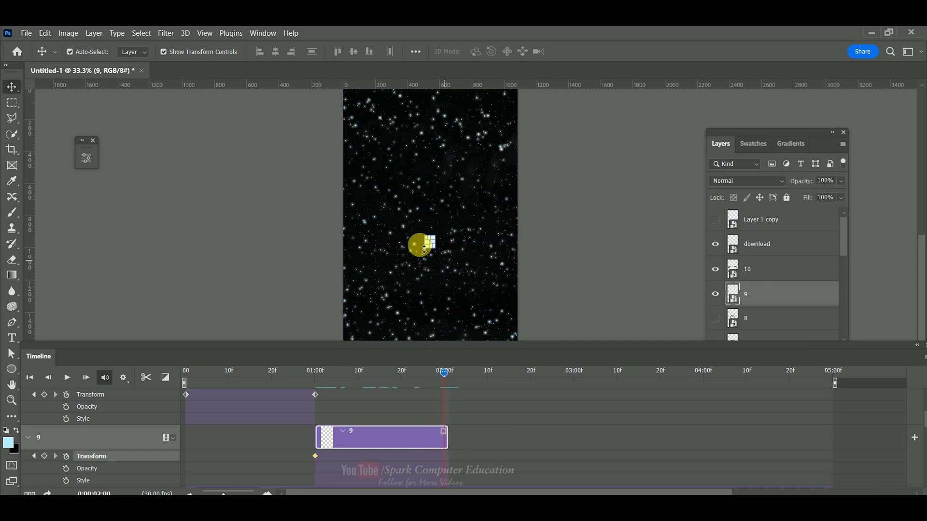
pyautogui.click(44, 456)
pyautogui.moveTo(437, 242); pyautogui.dragTo(499, 153)
pyautogui.press('Return')
pyautogui.scroll(-3, 426, 445)
pyautogui.scroll(3, 427, 444)
pyautogui.scroll(-1, 745, 281)
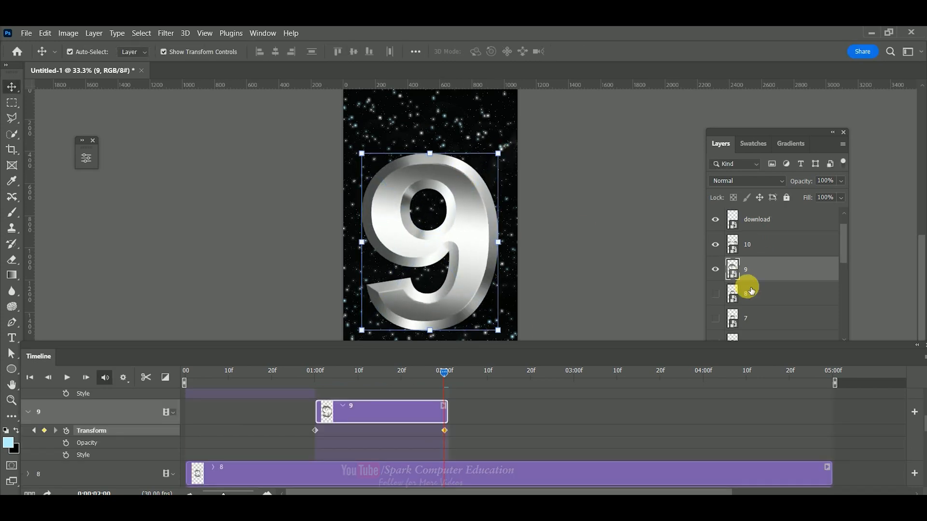
# Step: Trim the end of clip 9 back to 02:00f
pyautogui.click(748, 291)
pyautogui.moveTo(449, 417); pyautogui.dragTo(447, 416)
pyautogui.click(444, 431)
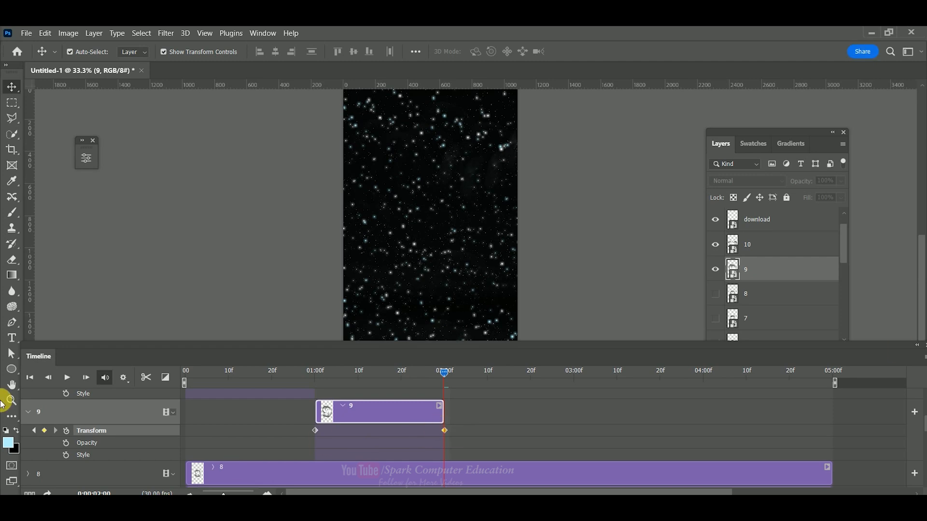
# Step: Collapse track 9, expand track 8 and trim clip 8 to start at 02:00f
pyautogui.click(28, 411)
pyautogui.click(28, 437)
pyautogui.moveTo(196, 434); pyautogui.dragTo(445, 435)
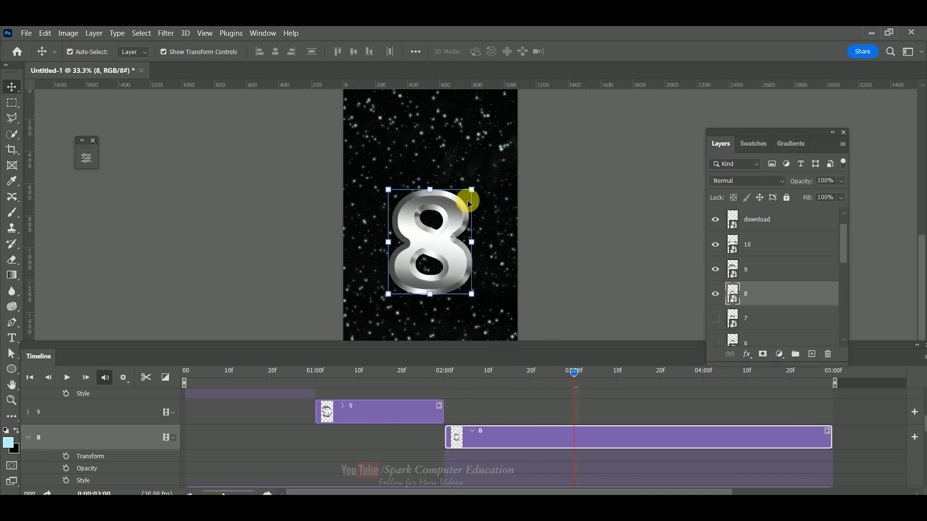
# Step: Try to scale the 8 down to about 10% and keyframe its Transform at 03:00f
pyautogui.moveTo(472, 190); pyautogui.dragTo(438, 236)
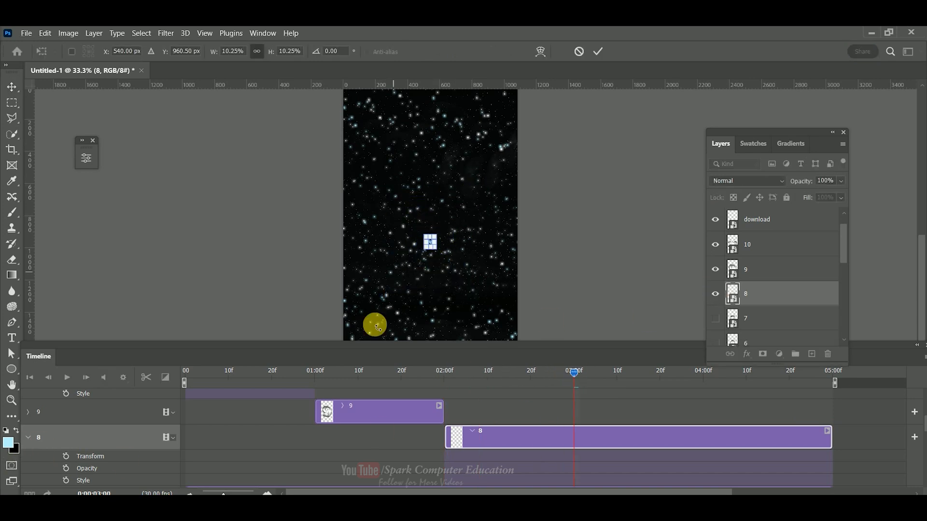
pyautogui.click(67, 457)
pyautogui.hotkey('ctrl', 'z')
pyautogui.hotkey('ctrl', 'z')
pyautogui.hotkey('ctrl', 'z')
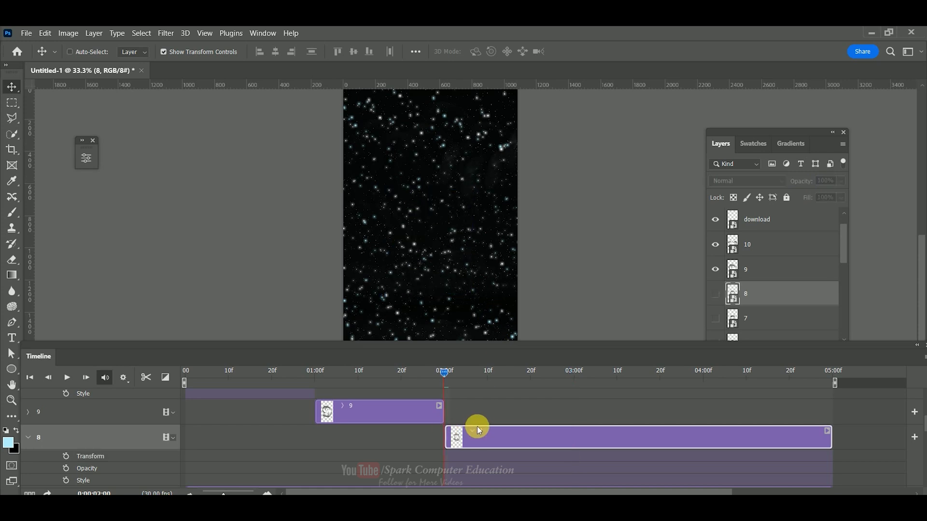
# Step: Shrink the 8 to a tiny size around its center at 02:00f and start its Transform keyframes
pyautogui.hotkey('ctrl', 't')
pyautogui.moveTo(468, 189); pyautogui.dragTo(428, 242)
pyautogui.press('Return')
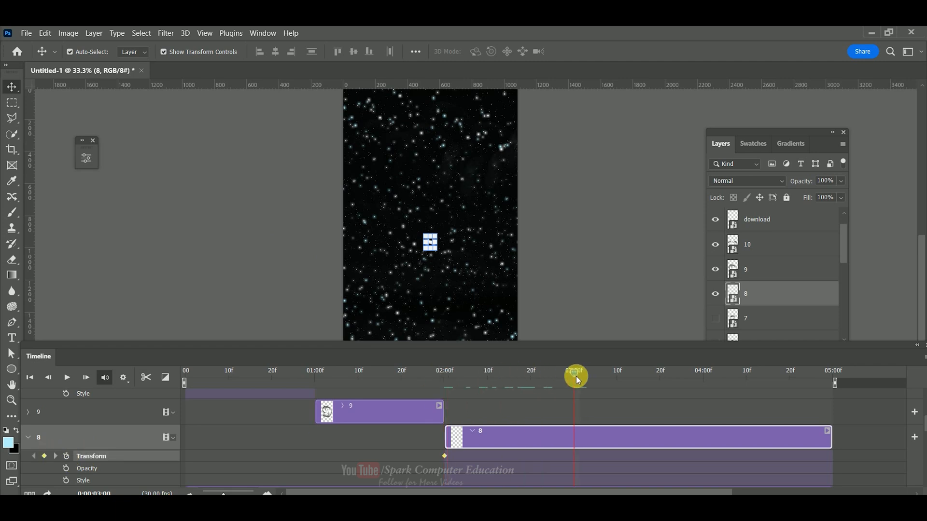
# Step: Enlarge the 8 to about 859 × 1082 px at 03:00f and trim clip 8 to end there
pyautogui.moveTo(441, 254); pyautogui.dragTo(521, 314)
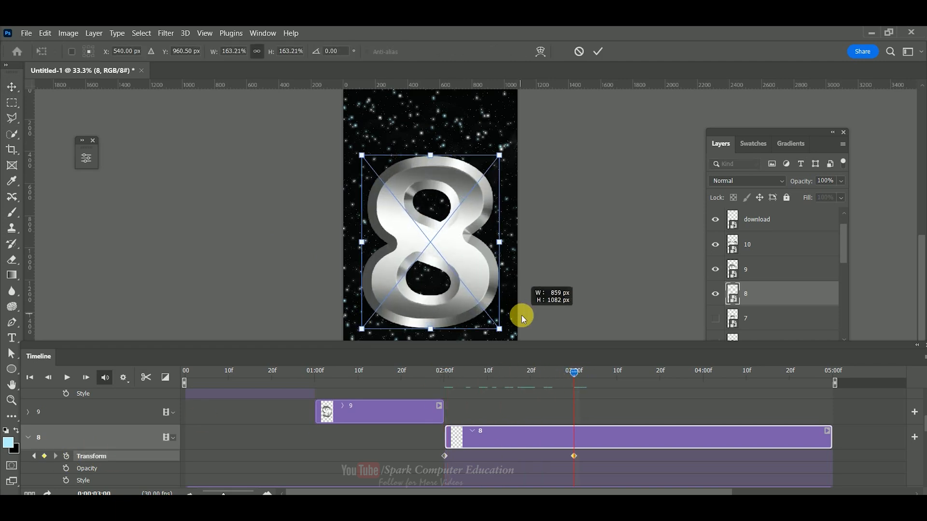
pyautogui.moveTo(835, 435); pyautogui.dragTo(573, 436)
# Step: Expand track 7 with layer 7 visible and trim clip 7 to start at 03:00f
pyautogui.scroll(-2, 329, 442)
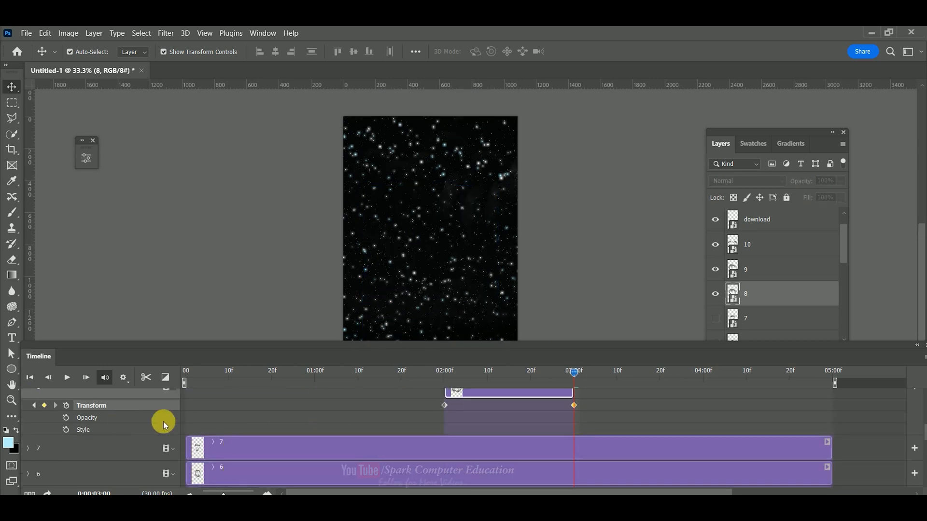
pyautogui.scroll(2, 120, 421)
pyautogui.click(28, 437)
pyautogui.scroll(-1, 243, 463)
pyautogui.click(27, 439)
pyautogui.click(714, 316)
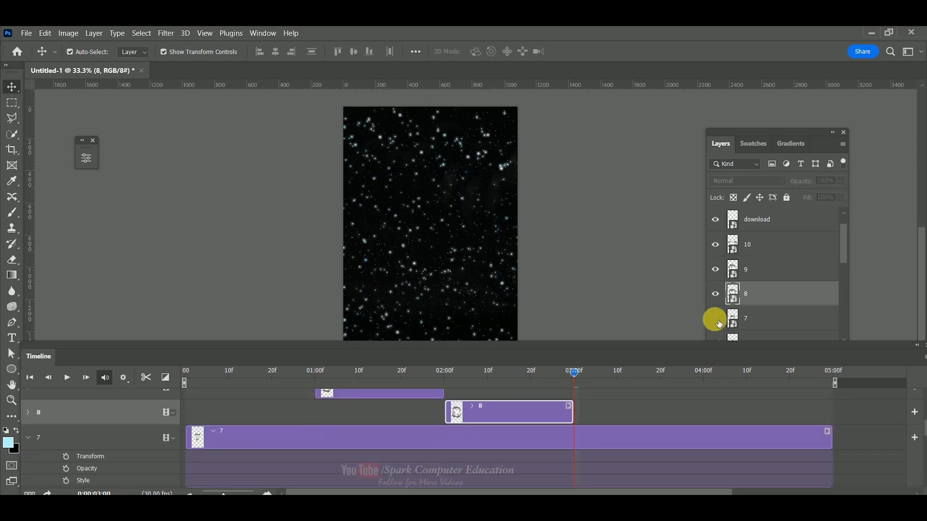
pyautogui.moveTo(187, 437); pyautogui.dragTo(575, 439)
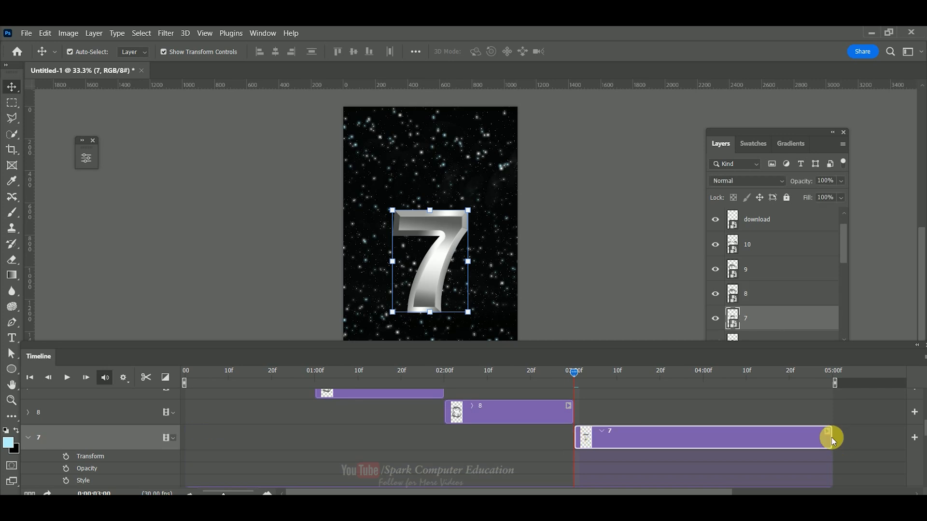
# Step: Shrink the 7 to a tiny size around its center and start its Transform keyframes at 03:00f
pyautogui.moveTo(467, 210); pyautogui.dragTo(430, 256)
pyautogui.press('Return')
pyautogui.click(66, 456)
# Step: Enlarge the 7 to fill most of the canvas width at 04:00f and trim clip 7 to end there
pyautogui.click(703, 373)
pyautogui.moveTo(436, 268); pyautogui.dragTo(499, 341)
pyautogui.press('Return')
pyautogui.moveTo(830, 441); pyautogui.dragTo(704, 443)
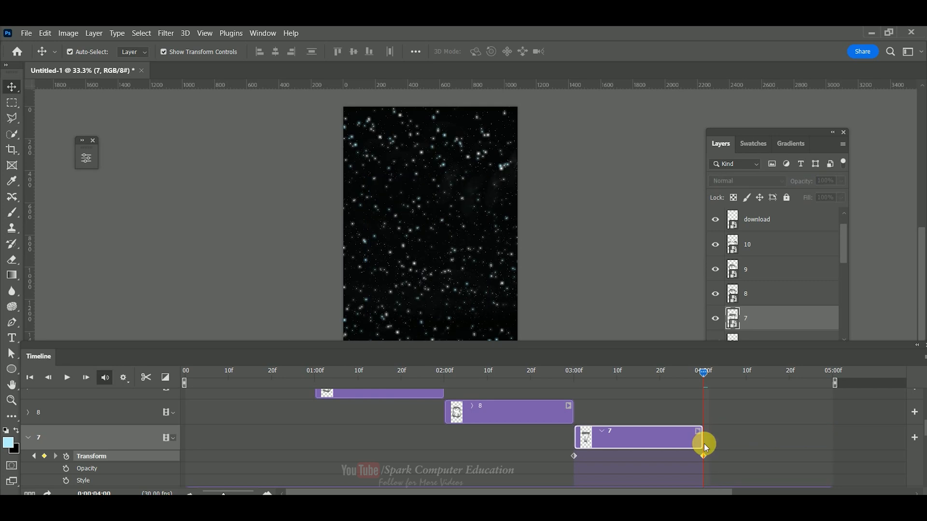
# Step: Trim clip 6 to start at 04:00f and make layer 6 visible
pyautogui.scroll(-3, 646, 460)
pyautogui.moveTo(183, 422); pyautogui.dragTo(703, 429)
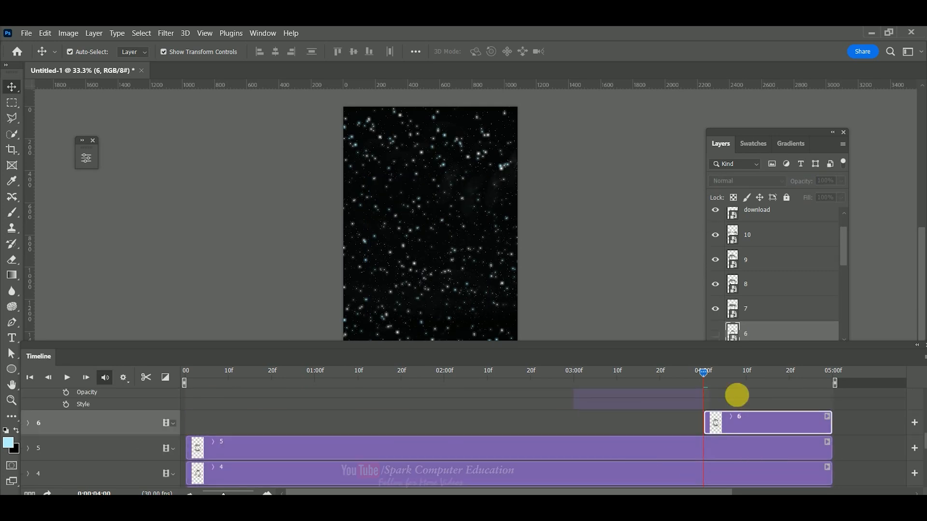
pyautogui.click(715, 283)
# Step: Scale the 6 down to about 8% around its center and start its Transform keyframes at 04:00f
pyautogui.moveTo(471, 209); pyautogui.dragTo(443, 261)
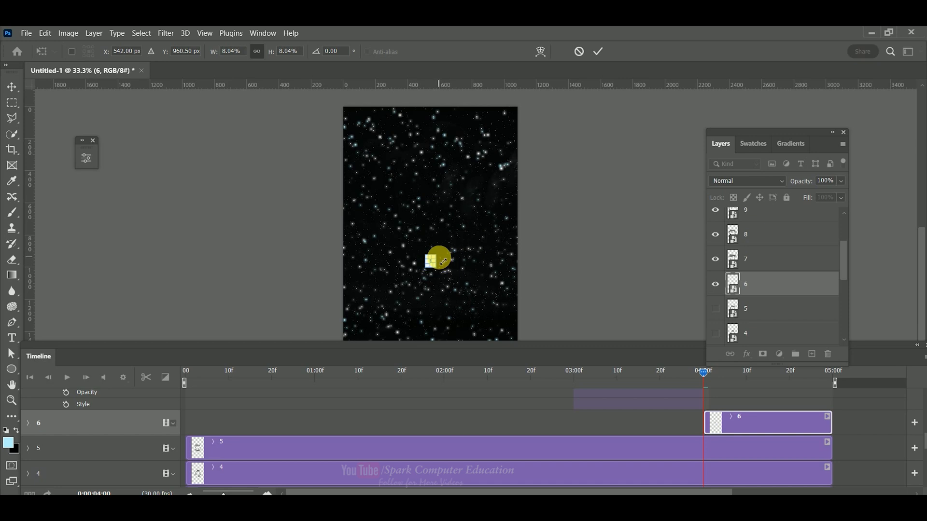
pyautogui.press('Return')
pyautogui.click(28, 423)
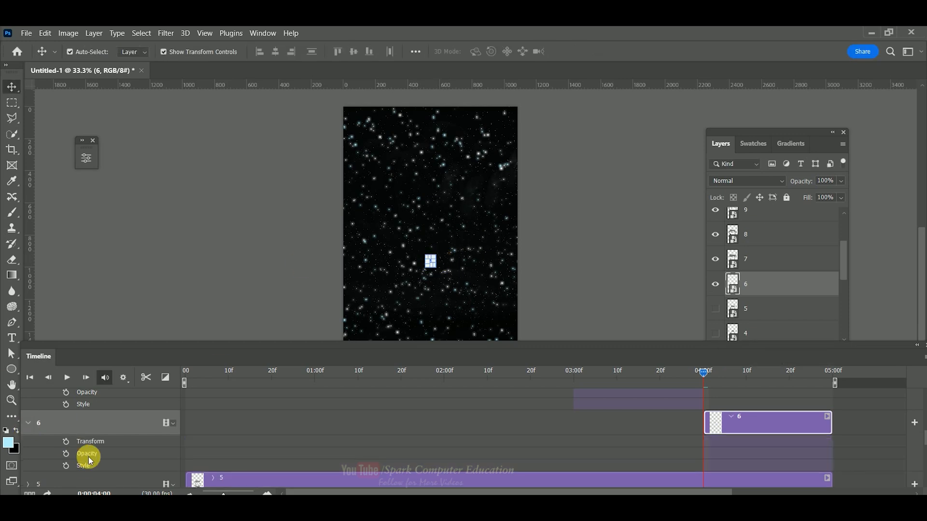
pyautogui.click(66, 442)
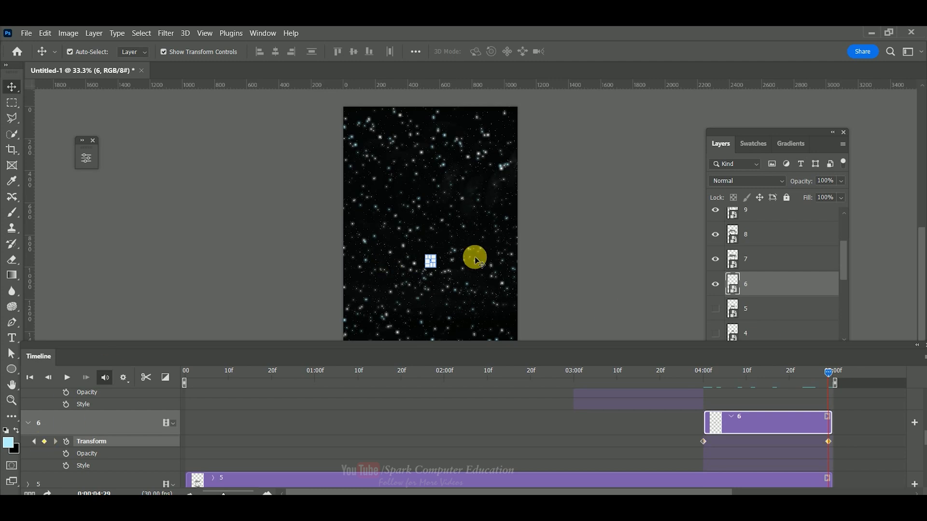
# Step: Enlarge the 6 to fill most of the canvas width at 0:00:04:29 and trim clip 6 to end there
pyautogui.hotkey('ctrl', 't')
pyautogui.moveTo(436, 255); pyautogui.dragTo(484, 168)
pyautogui.press('Return')
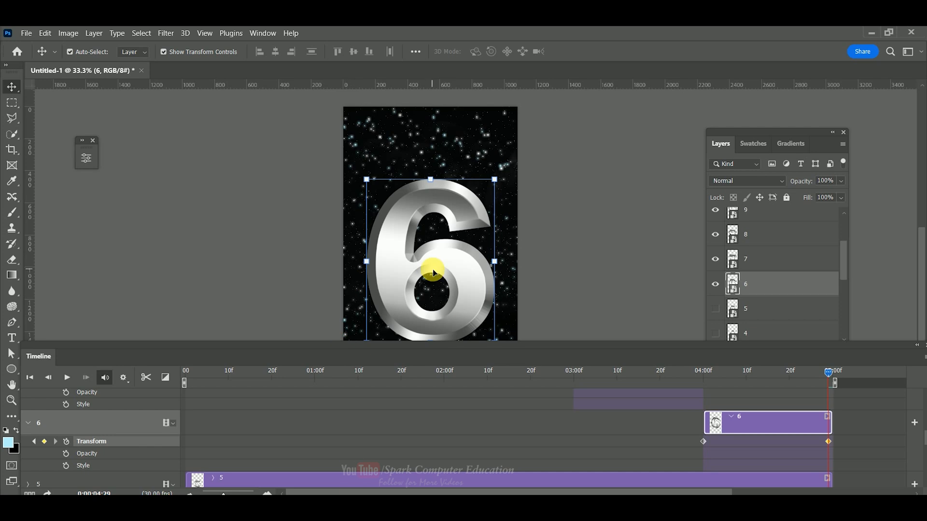
pyautogui.moveTo(833, 426); pyautogui.dragTo(827, 426)
# Step: Shorten clip 5 from its start and zoom the timeline out to show more time past 05:00f
pyautogui.scroll(-2, 273, 453)
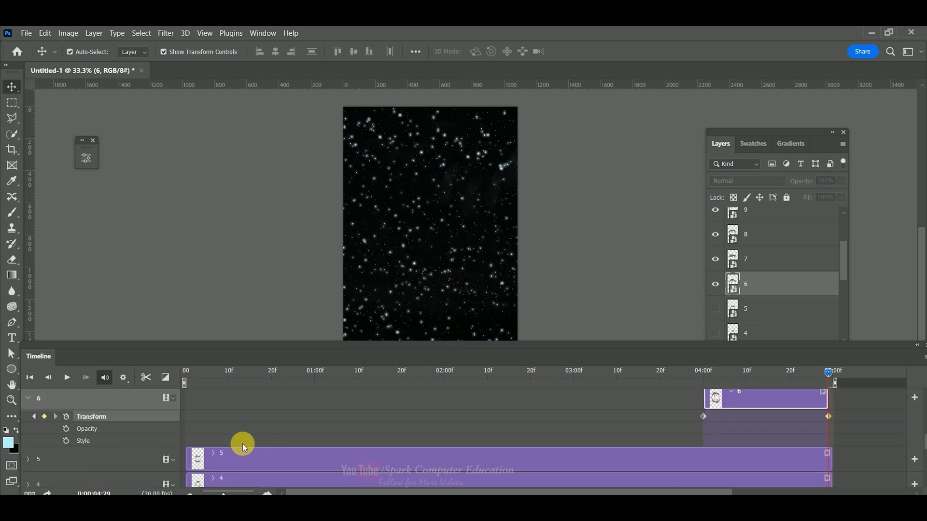
pyautogui.moveTo(186, 434); pyautogui.dragTo(925, 427)
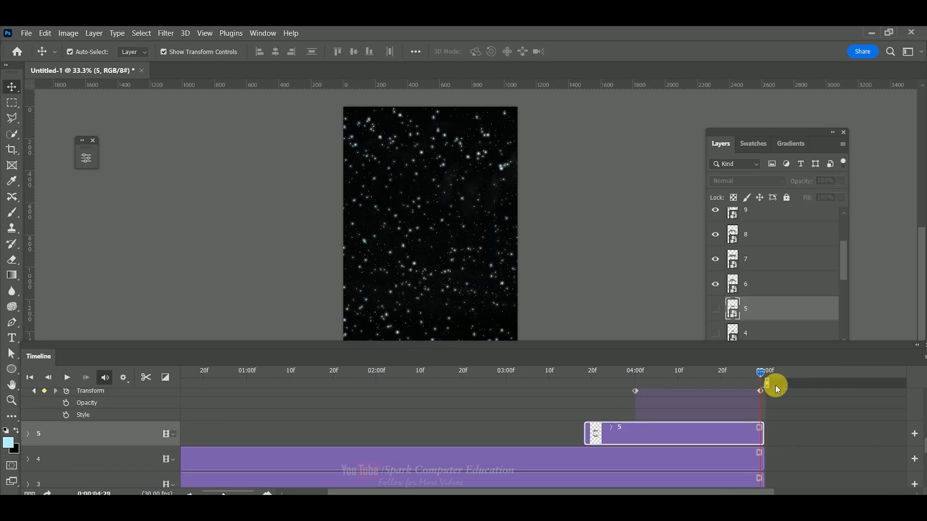
pyautogui.scroll(-1, 776, 421)
pyautogui.scroll(1, 777, 420)
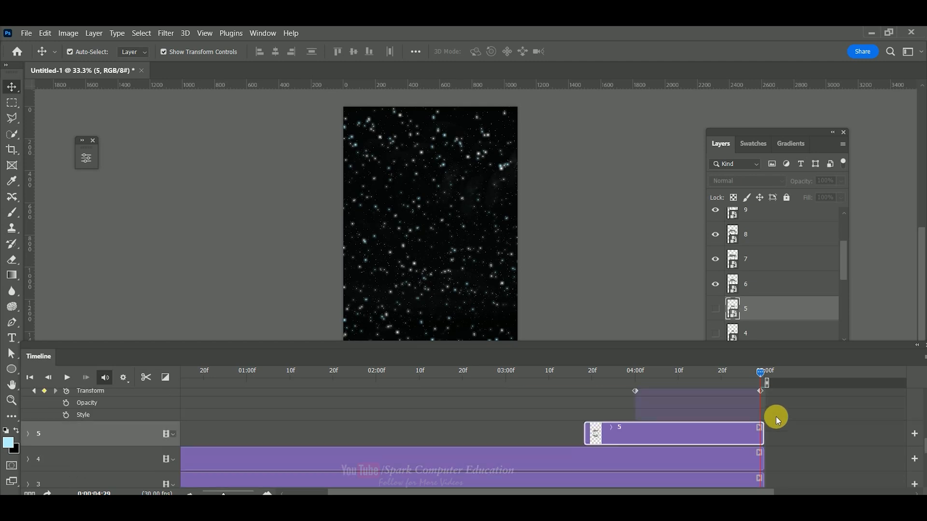
pyautogui.scroll(-2, 849, 422)
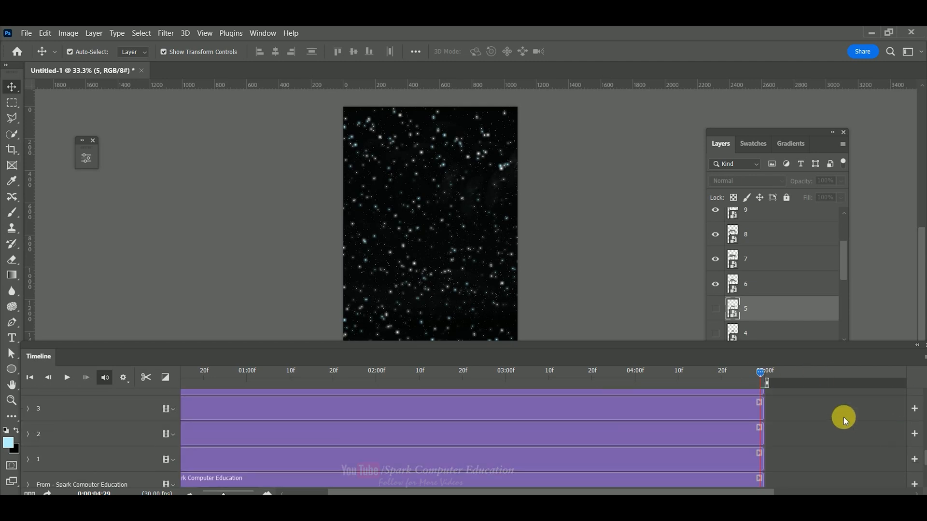
pyautogui.moveTo(225, 491)
pyautogui.mouseDown()
pyautogui.moveTo(254, 489)
pyautogui.moveTo(211, 489)
pyautogui.moveTo(221, 491)
pyautogui.mouseUp()
pyautogui.click(485, 450)
pyautogui.scroll(3, 476, 440)
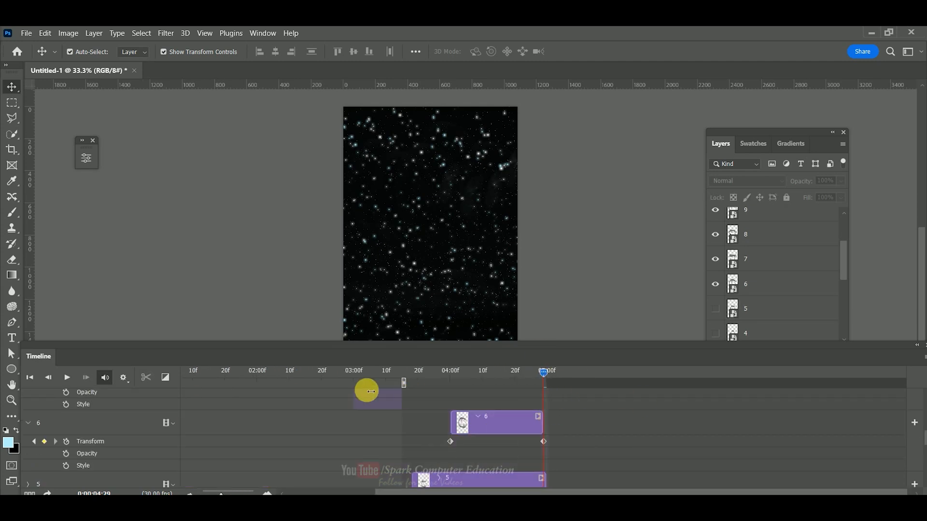
# Step: Try to extend the end of the 2023 new year clip beyond 05:00f
pyautogui.scroll(-8, 401, 453)
pyautogui.moveTo(545, 458); pyautogui.dragTo(626, 458)
pyautogui.hotkey('ctrl', 'z')
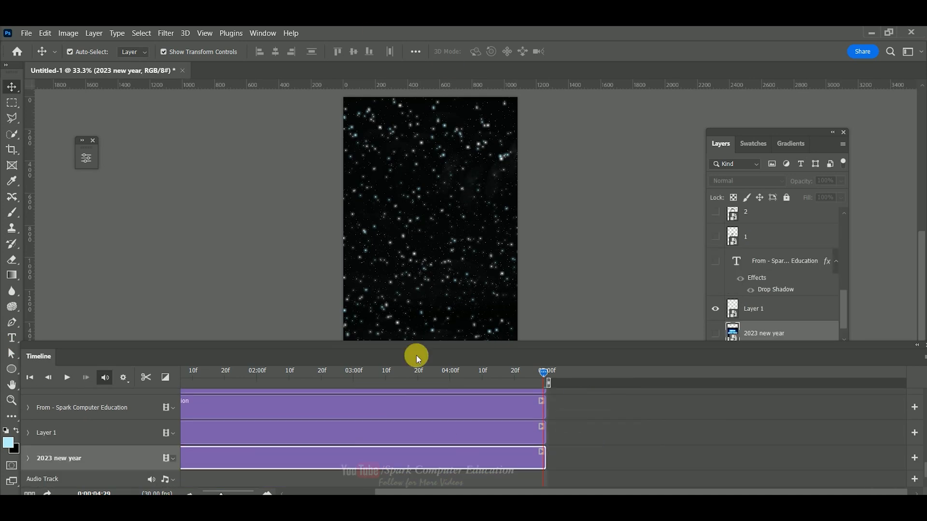
# Step: Move clip 5 to start right after clip 6 and extend its end to about 08:20f
pyautogui.scroll(6, 454, 419)
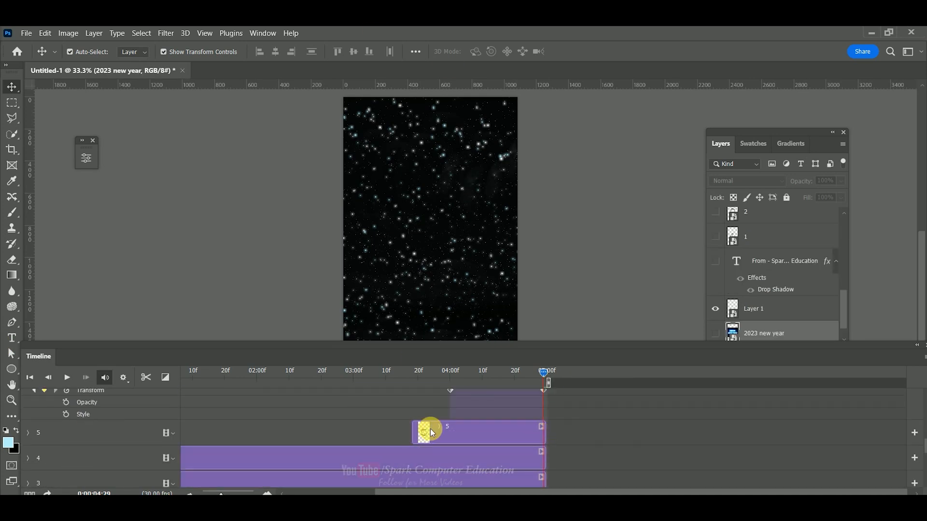
pyautogui.scroll(3, 418, 433)
pyautogui.scroll(-2, 415, 429)
pyautogui.scroll(-1, 725, 269)
pyautogui.scroll(5, 726, 271)
pyautogui.click(54, 455)
pyautogui.moveTo(440, 457); pyautogui.dragTo(582, 459)
pyautogui.moveTo(645, 457); pyautogui.dragTo(893, 459)
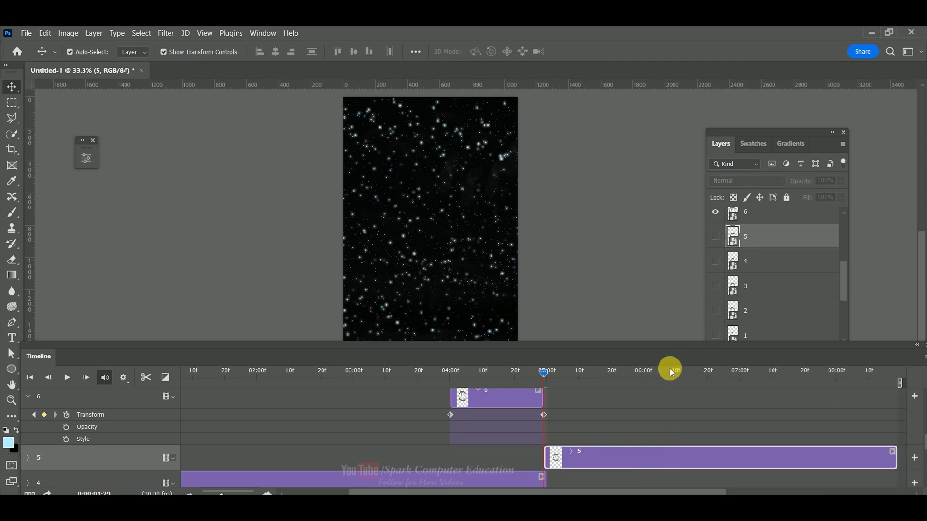
# Step: Expand track 5 and start its Transform keyframes at 0:00:04:29
pyautogui.click(28, 459)
pyautogui.click(66, 477)
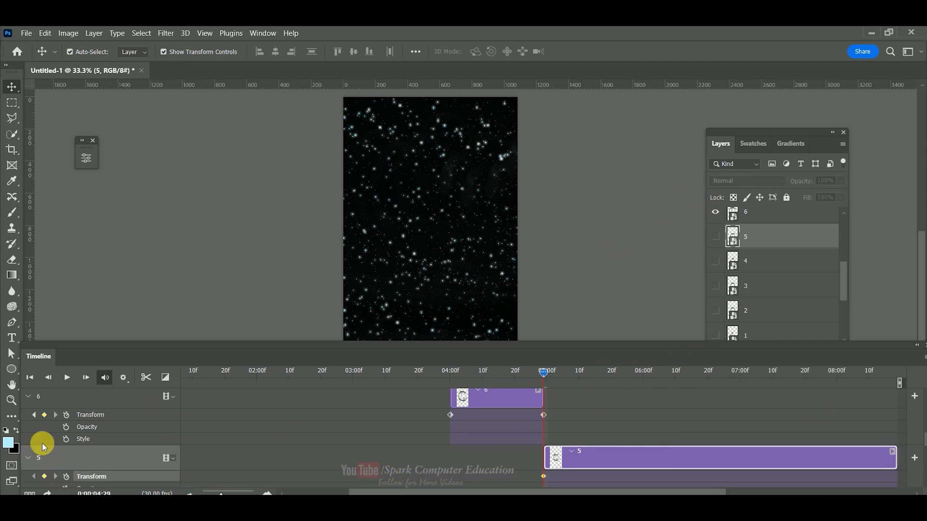
# Step: Show layer 5 and shrink its digit to a tiny size at the canvas centre for the Transform keyframe at 0:00:04:29
pyautogui.click(44, 476)
pyautogui.click(715, 237)
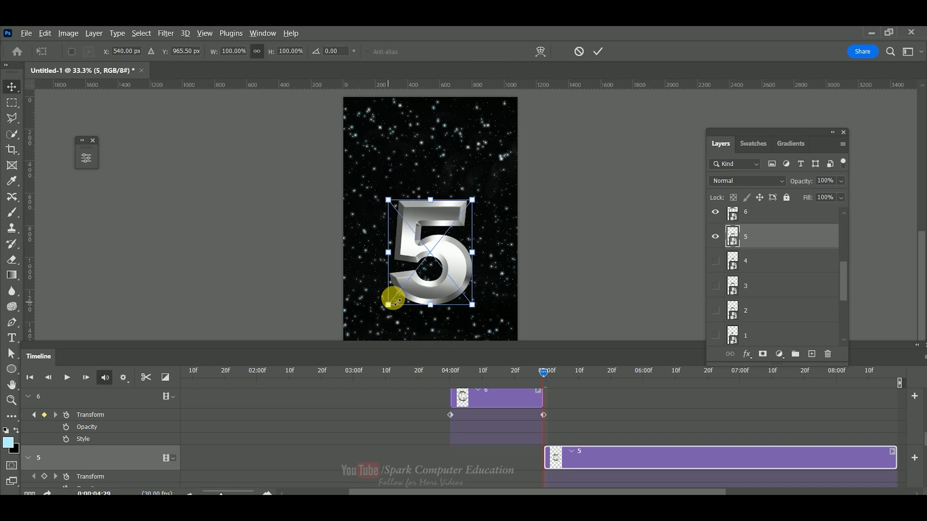
pyautogui.moveTo(389, 312); pyautogui.dragTo(428, 263)
pyautogui.click(294, 296)
pyautogui.click(44, 476)
pyautogui.click(543, 374)
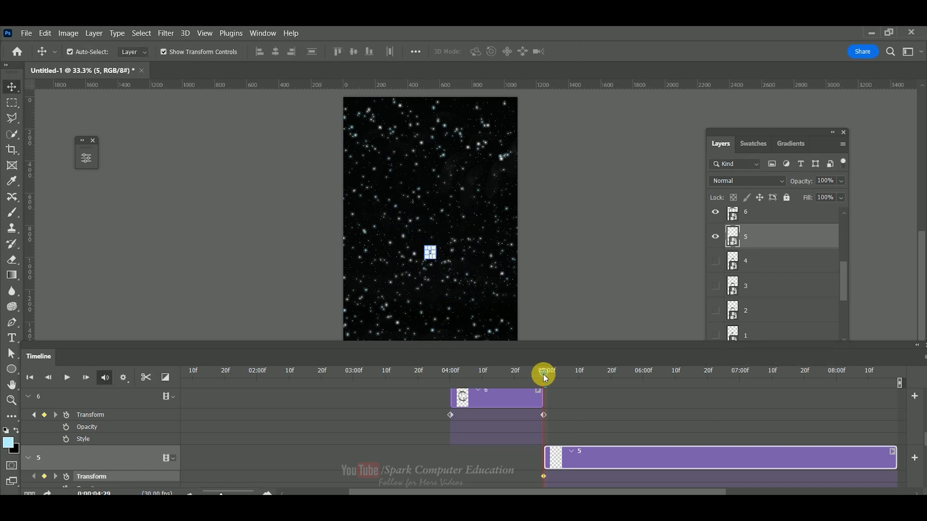
# Step: Enlarge the 5 to nearly the canvas width at 06:00f with a Transform keyframe, and trim clip 5 to end there
pyautogui.moveTo(545, 378); pyautogui.dragTo(607, 381)
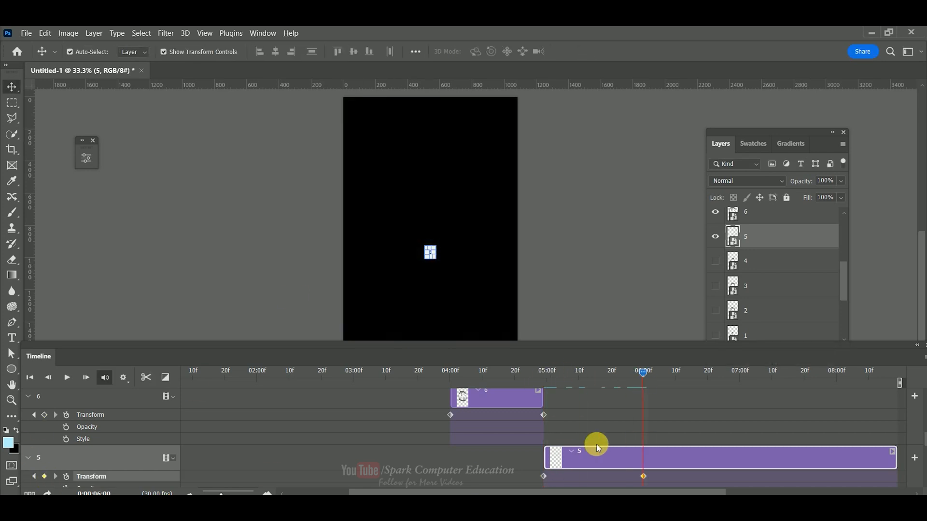
pyautogui.moveTo(437, 261); pyautogui.dragTo(562, 310)
pyautogui.doubleClick(430, 240)
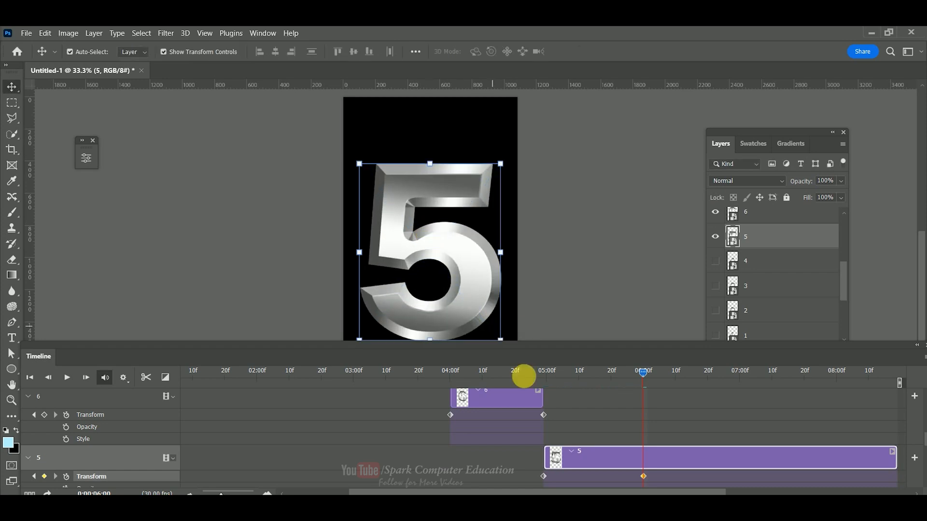
pyautogui.moveTo(893, 459); pyautogui.dragTo(633, 459)
# Step: Extend clip 4's end to about 09:10f and make it start where clip 5 ends, at 0:00:05:29
pyautogui.scroll(-4, 652, 454)
pyautogui.scroll(4, 658, 451)
pyautogui.scroll(-6, 662, 443)
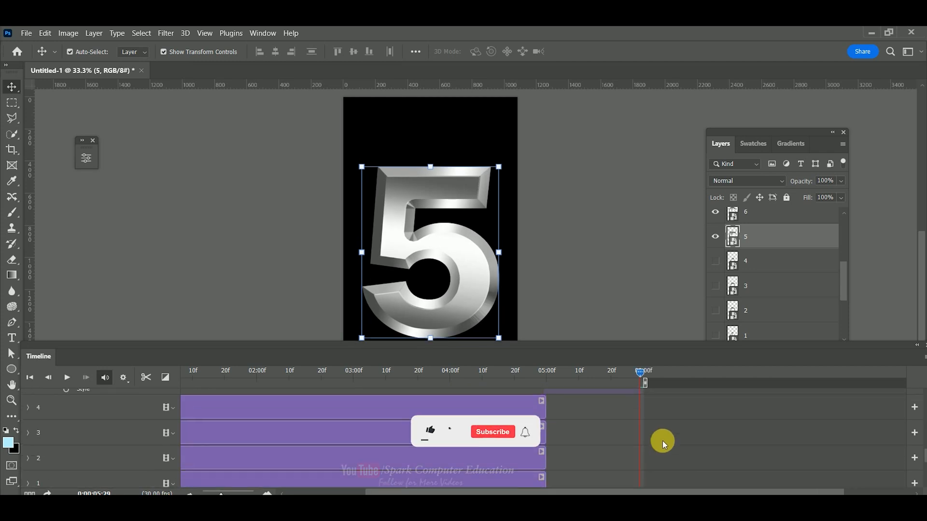
pyautogui.moveTo(543, 459)
pyautogui.mouseDown()
pyautogui.moveTo(914, 459)
pyautogui.moveTo(546, 445)
pyautogui.mouseUp()
pyautogui.scroll(4, 526, 440)
pyautogui.scroll(-1, 546, 436)
pyautogui.moveTo(211, 462); pyautogui.dragTo(545, 459)
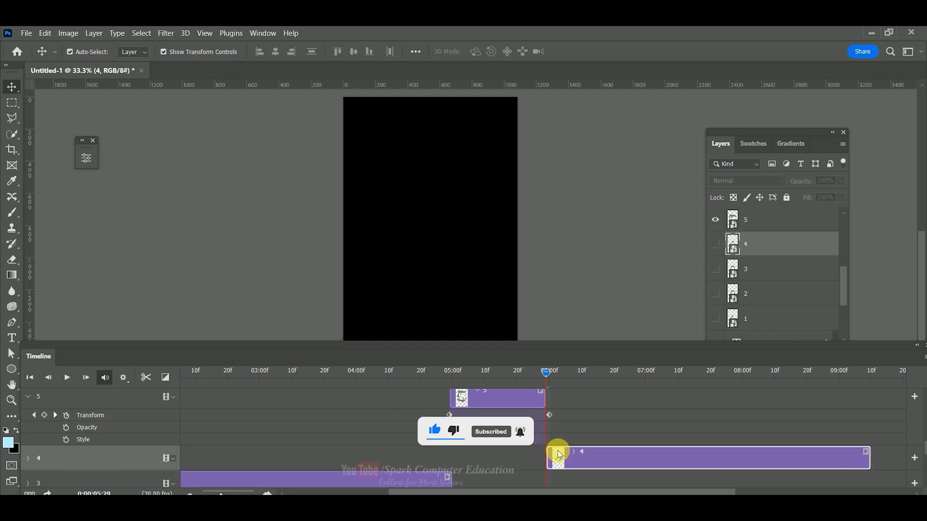
# Step: Show layer 4, shrink its digit to a tiny size and start its Transform keyframes at 0:00:05:29
pyautogui.click(782, 251)
pyautogui.moveTo(387, 305); pyautogui.dragTo(422, 255)
pyautogui.press('Return')
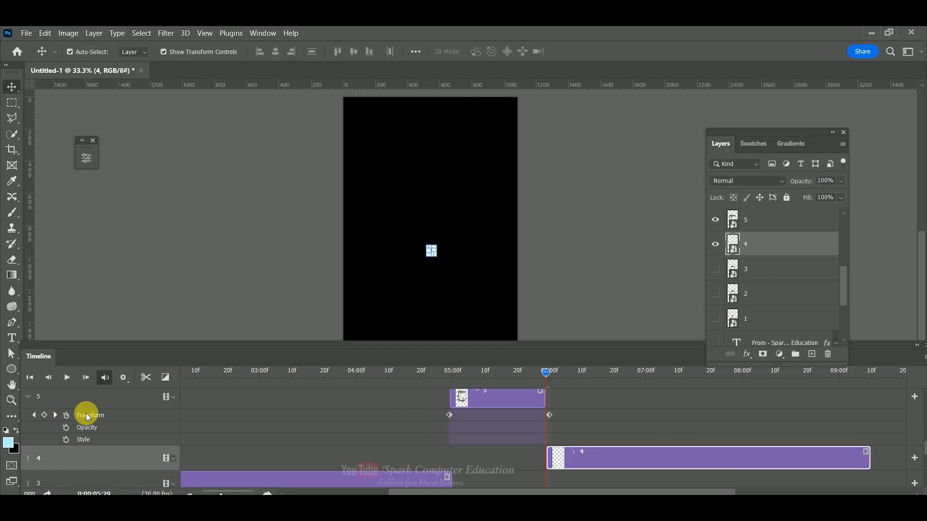
pyautogui.click(27, 458)
pyautogui.click(45, 477)
# Step: Add a Transform keyframe at 07:00f with the 4 enlarged, and trim clip 4 to end there
pyautogui.moveTo(545, 374); pyautogui.dragTo(646, 376)
pyautogui.click(44, 477)
pyautogui.moveTo(421, 252); pyautogui.dragTo(527, 325)
pyautogui.press('Return')
pyautogui.moveTo(869, 459); pyautogui.dragTo(643, 466)
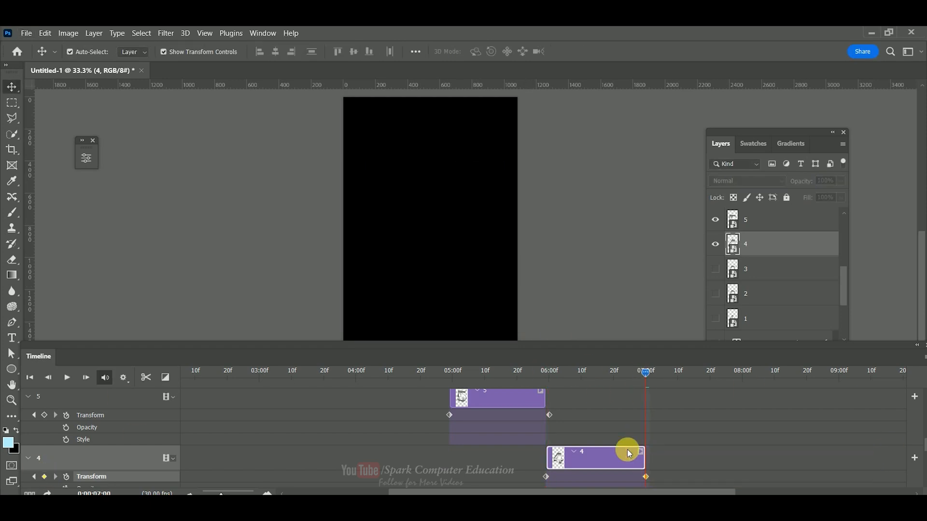
# Step: Extend clip 3's end past 09:20f and make it start at 07:00f, right after clip 4
pyautogui.scroll(-3, 627, 430)
pyautogui.moveTo(201, 451); pyautogui.dragTo(835, 433)
pyautogui.moveTo(530, 446); pyautogui.dragTo(648, 444)
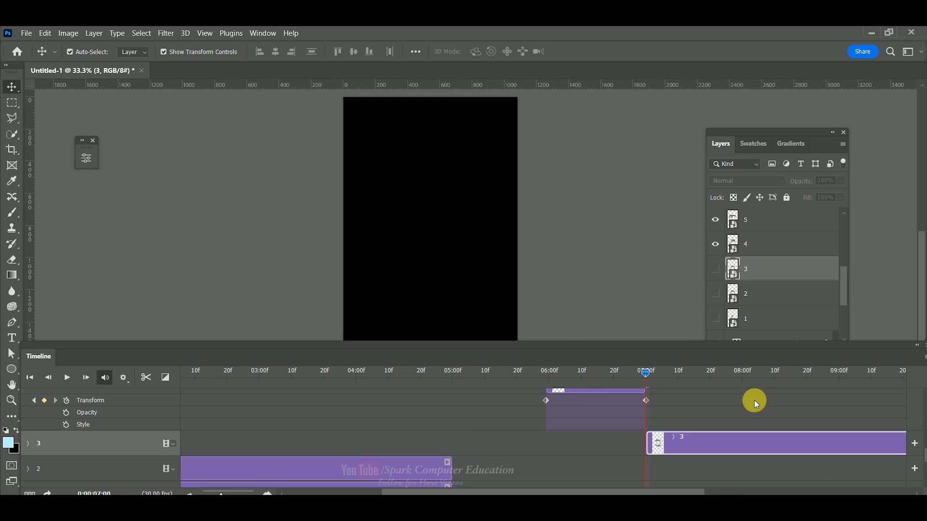
# Step: Show layer 3, shrink its digit to a tiny size and start its Transform keyframes at 07:00f
pyautogui.click(715, 269)
pyautogui.moveTo(390, 314); pyautogui.dragTo(426, 248)
pyautogui.press('Return')
pyautogui.click(30, 446)
pyautogui.click(67, 462)
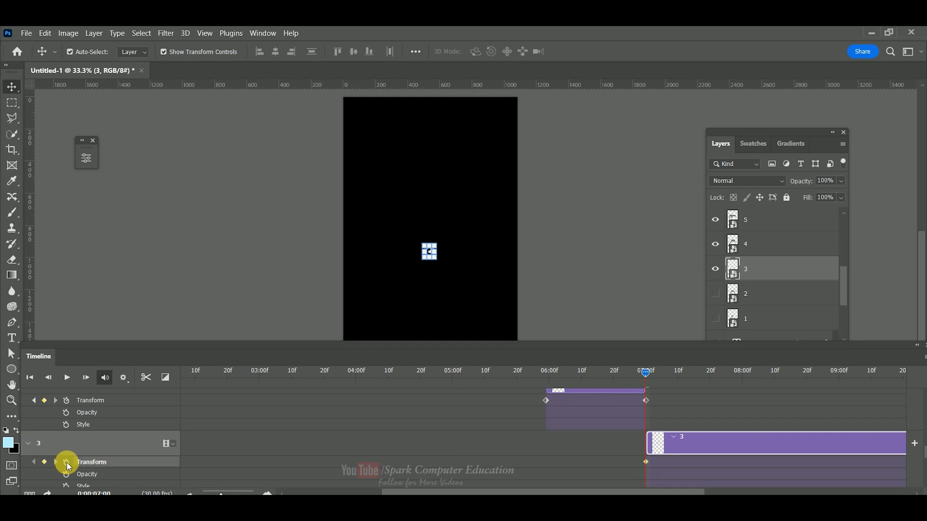
# Step: Add a Transform keyframe at 08:00f with the 3 enlarged to nearly the canvas width, and trim clip 3 to end there
pyautogui.moveTo(647, 372); pyautogui.dragTo(743, 372)
pyautogui.click(44, 462)
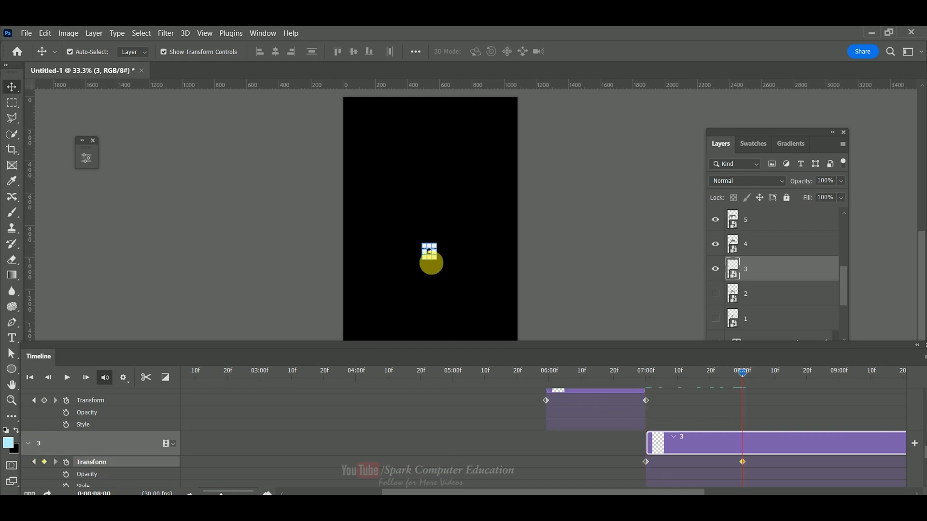
pyautogui.moveTo(441, 265); pyautogui.dragTo(496, 337)
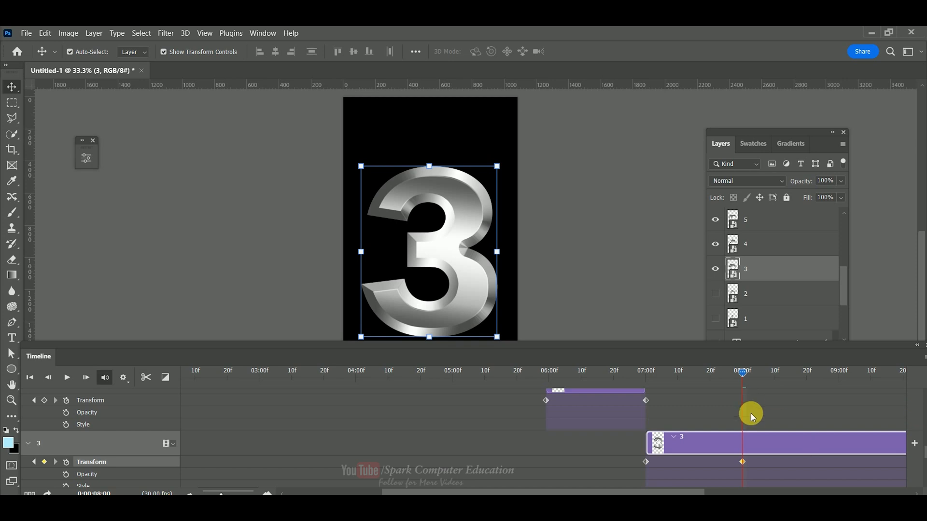
pyautogui.moveTo(547, 492); pyautogui.dragTo(662, 491)
pyautogui.moveTo(764, 444); pyautogui.dragTo(505, 455)
# Step: Show layer 2, extend its clip's end to 10:00f and trim its start to 08:00f
pyautogui.scroll(-3, 476, 446)
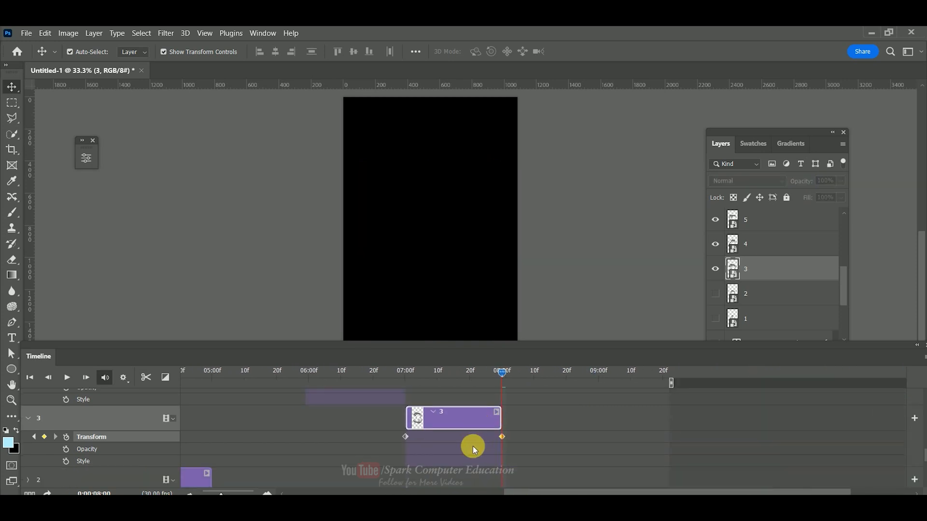
pyautogui.click(718, 292)
pyautogui.click(770, 294)
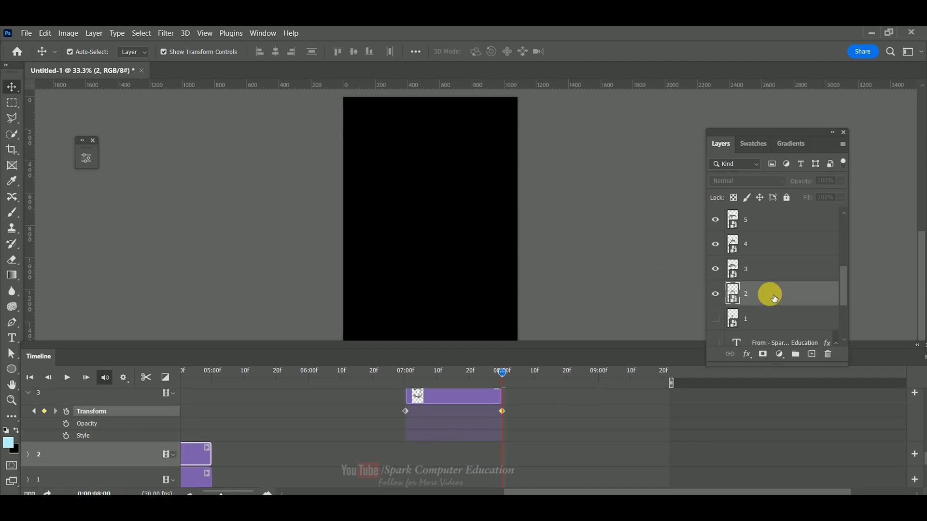
pyautogui.moveTo(209, 454); pyautogui.dragTo(685, 448)
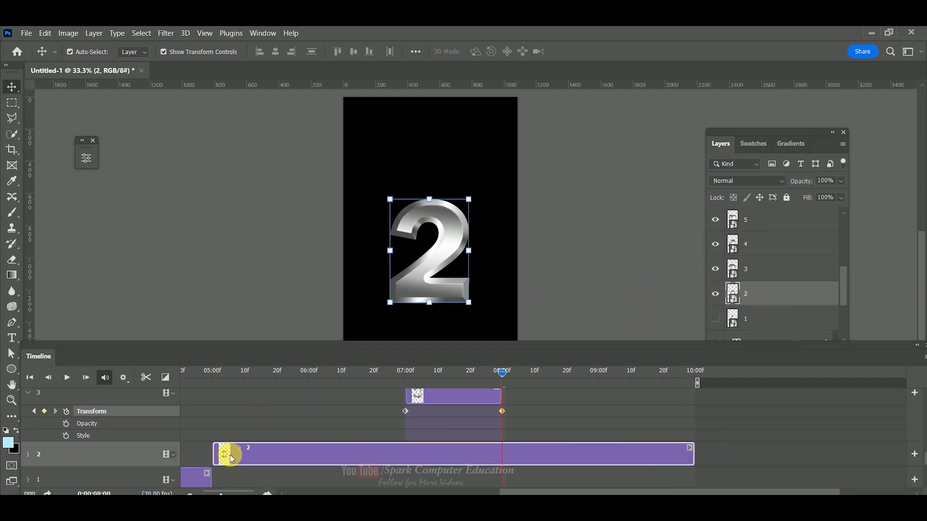
pyautogui.moveTo(218, 453); pyautogui.dragTo(504, 455)
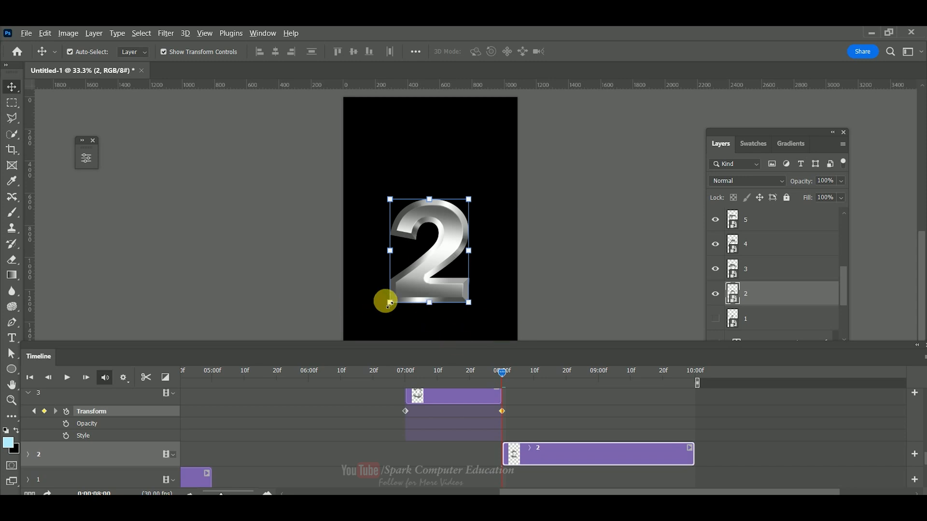
# Step: Shrink the 2 to a tiny size and start its Transform keyframes at 08:00f
pyautogui.moveTo(389, 302); pyautogui.dragTo(430, 265)
pyautogui.press('Return')
pyautogui.click(28, 454)
pyautogui.click(66, 472)
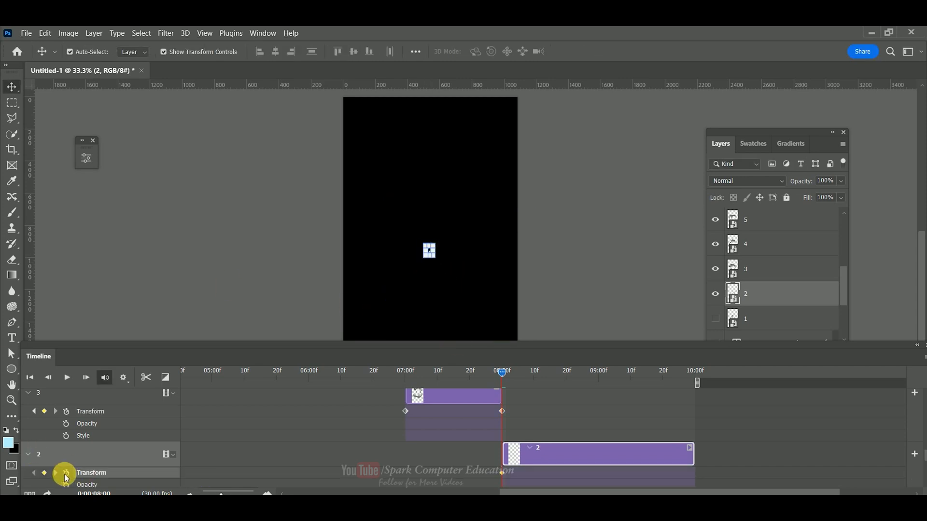
# Step: Enlarge the 2 at 09:00f as its second Transform keyframe, and trim clip 2 to end there
pyautogui.moveTo(502, 379); pyautogui.dragTo(599, 374)
pyautogui.moveTo(443, 262); pyautogui.dragTo(510, 325)
pyautogui.press('Return')
pyautogui.moveTo(693, 454); pyautogui.dragTo(600, 459)
# Step: Extend clip 1's end to about 10:17f and trim its start to 09:00f
pyautogui.scroll(-3, 595, 466)
pyautogui.moveTo(192, 449); pyautogui.dragTo(729, 447)
pyautogui.moveTo(269, 444); pyautogui.dragTo(600, 440)
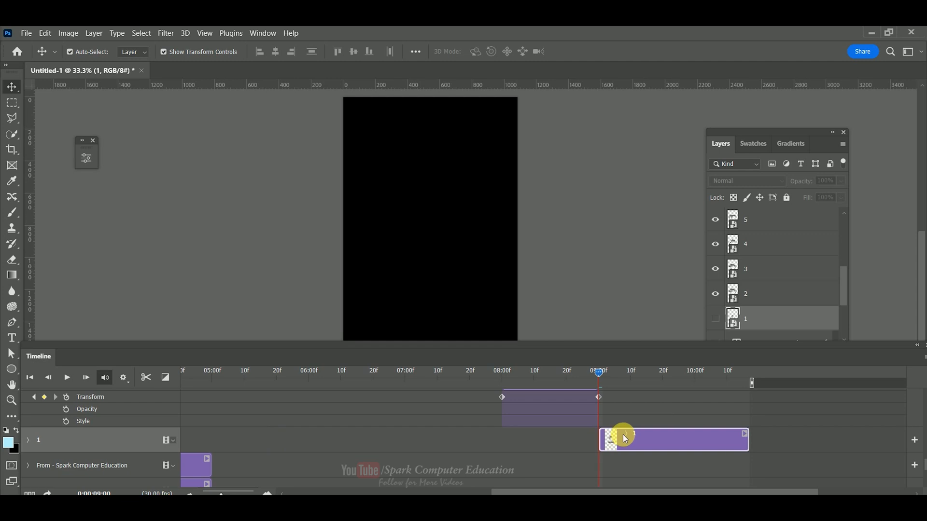
# Step: Show layer 1, shrink its digit to a tiny size and start its Transform keyframes at 09:00f
pyautogui.click(716, 317)
pyautogui.click(28, 440)
pyautogui.click(67, 458)
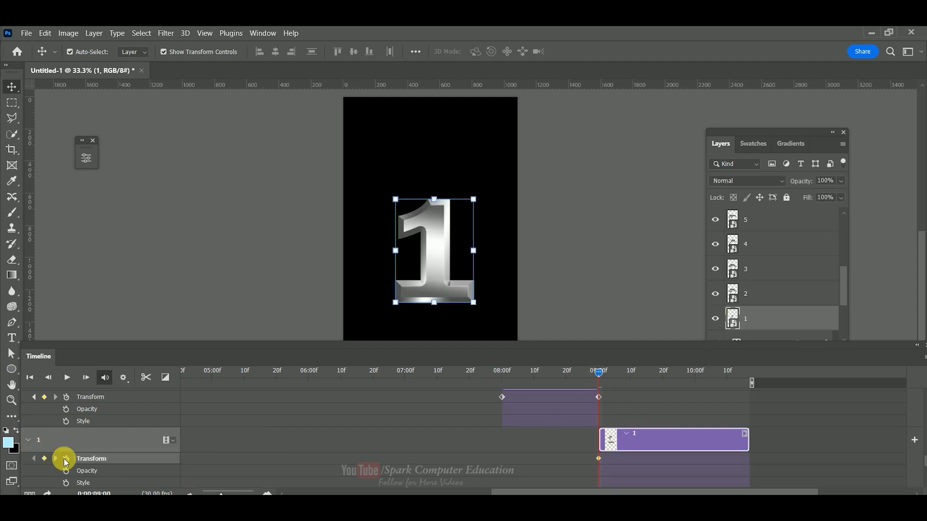
pyautogui.hotkey('ctrl', 'z')
pyautogui.moveTo(395, 302); pyautogui.dragTo(433, 255)
pyautogui.press('Return')
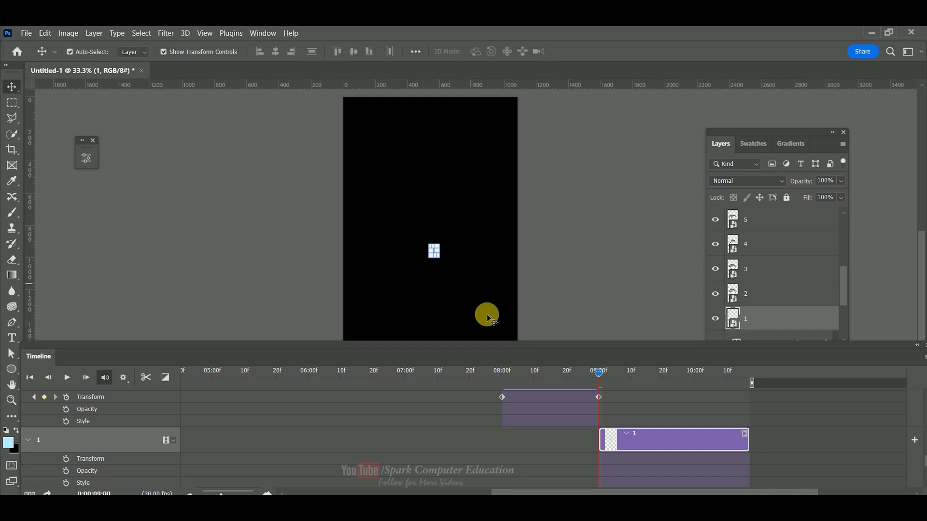
pyautogui.click(66, 458)
# Step: Enlarge the 1 at 10:00f as its second Transform keyframe
pyautogui.moveTo(598, 371); pyautogui.dragTo(703, 372)
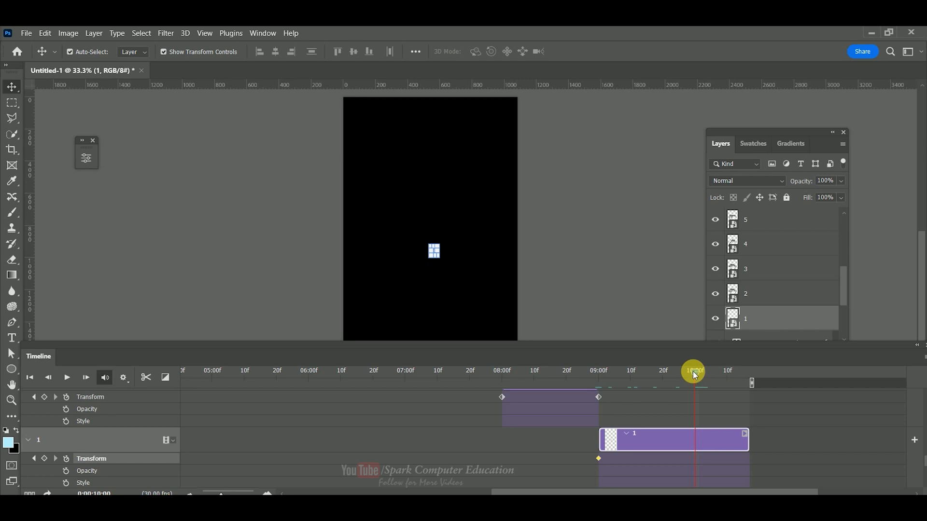
pyautogui.moveTo(437, 257); pyautogui.dragTo(513, 320)
pyautogui.press('Return')
# Step: Extend the 2023 new year clip's end to just past 12:00f and trim clip 1 to end at 10:00f
pyautogui.moveTo(749, 439); pyautogui.dragTo(899, 449)
pyautogui.hotkey('ctrl', 'z')
pyautogui.scroll(-3, 722, 433)
pyautogui.scroll(3, 798, 429)
pyautogui.moveTo(746, 470); pyautogui.dragTo(695, 471)
# Step: Extend the end of the Layer 1 copy clip to just past 12:00f
pyautogui.scroll(-3, 501, 428)
pyautogui.click(192, 433)
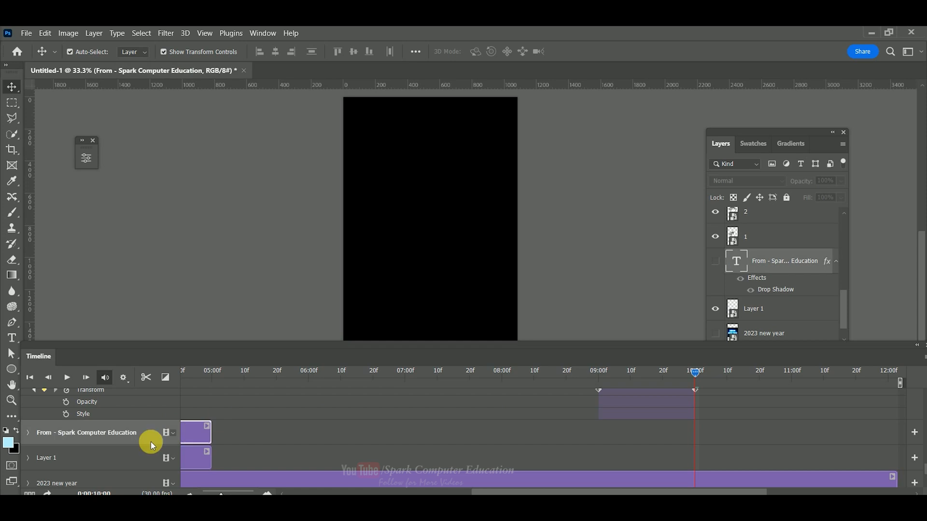
pyautogui.scroll(1, 221, 418)
pyautogui.scroll(-1, 729, 281)
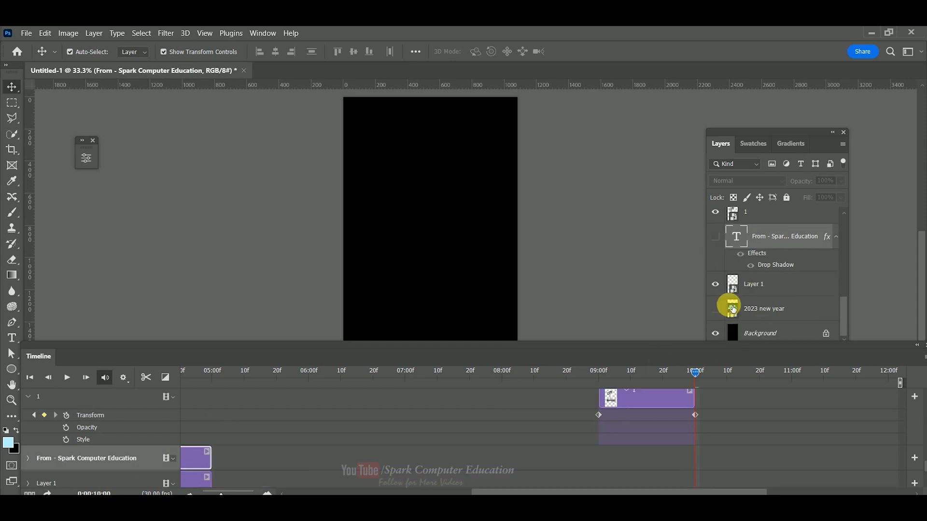
pyautogui.scroll(5, 748, 268)
pyautogui.scroll(5, 738, 263)
pyautogui.scroll(10, 249, 434)
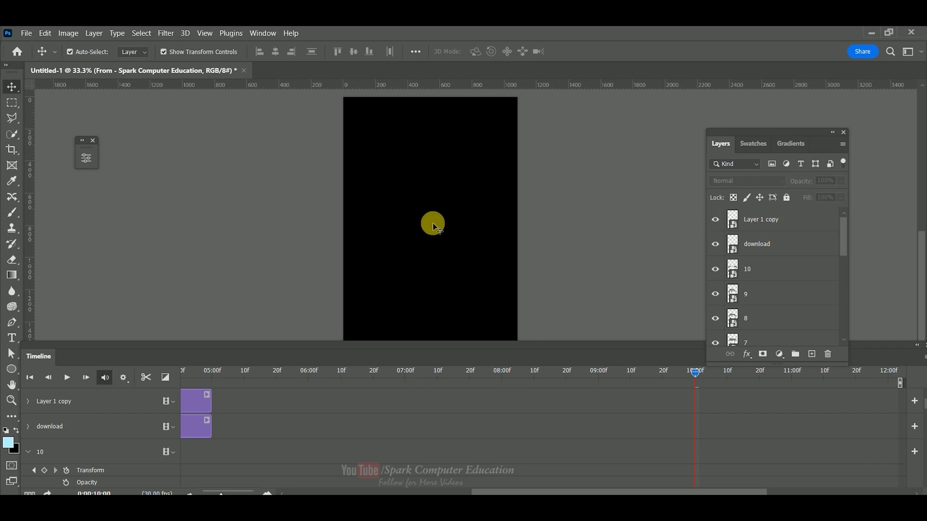
pyautogui.moveTo(210, 401); pyautogui.dragTo(897, 401)
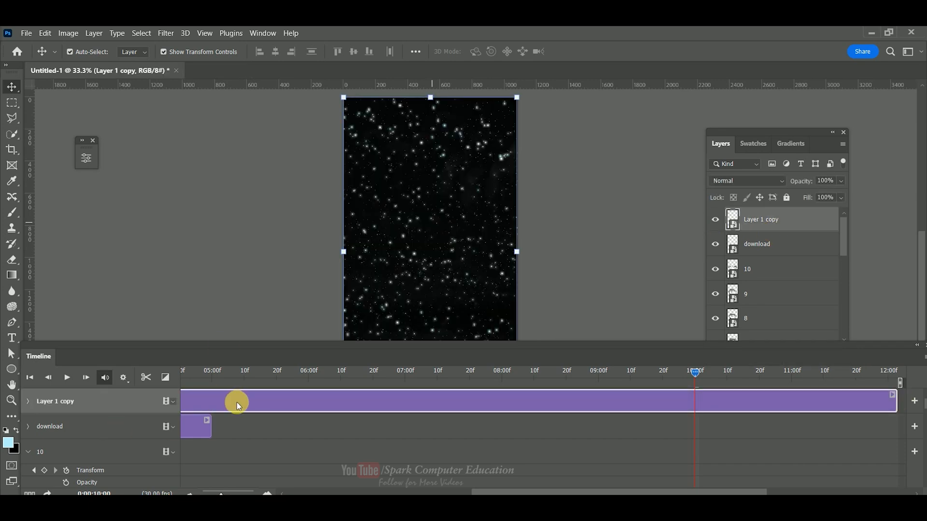
# Step: Look over the digit clips along the timeline back to its start, with the whole canvas in view
pyautogui.hotkey('ctrl', '-')
pyautogui.hotkey('ctrl', '-')
pyautogui.scroll(-2, 488, 298)
pyautogui.scroll(1, 497, 304)
pyautogui.click(248, 449)
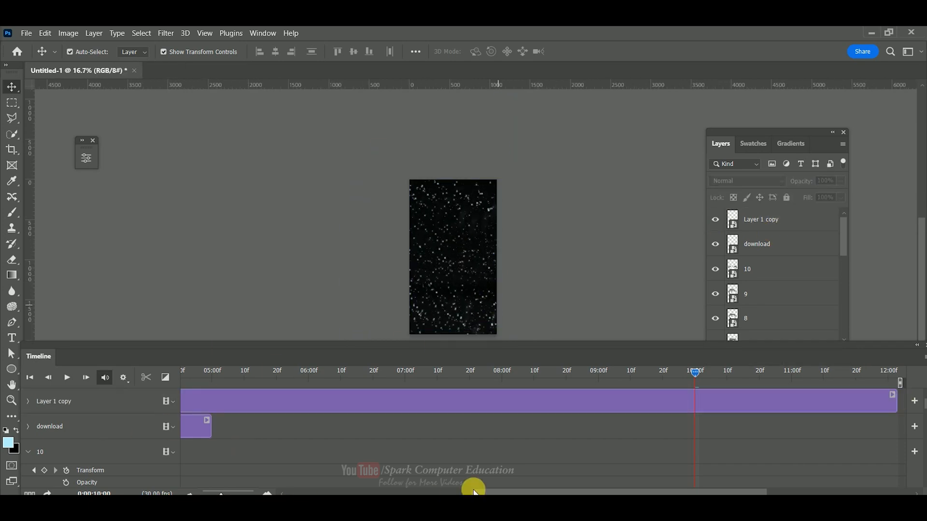
pyautogui.moveTo(427, 492); pyautogui.dragTo(273, 492)
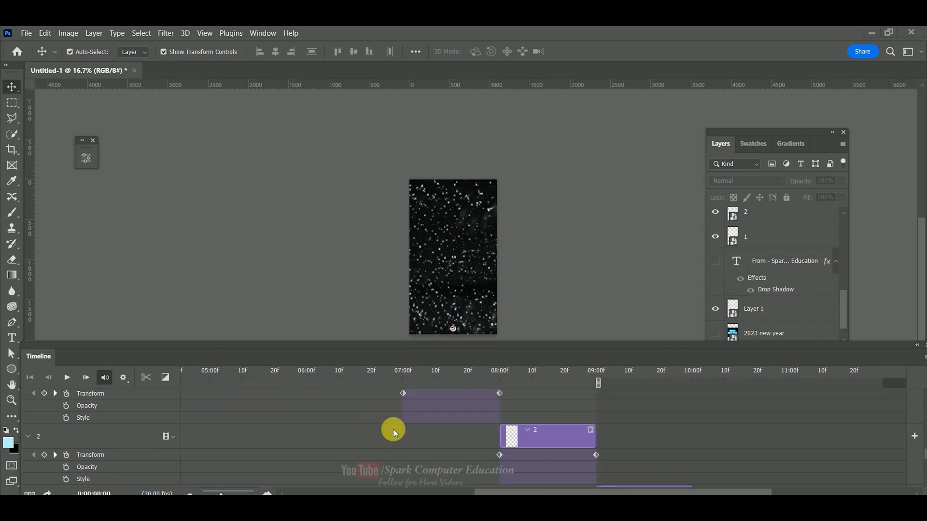
pyautogui.scroll(-2, 259, 418)
pyautogui.scroll(3, 259, 418)
pyautogui.moveTo(483, 492); pyautogui.dragTo(280, 491)
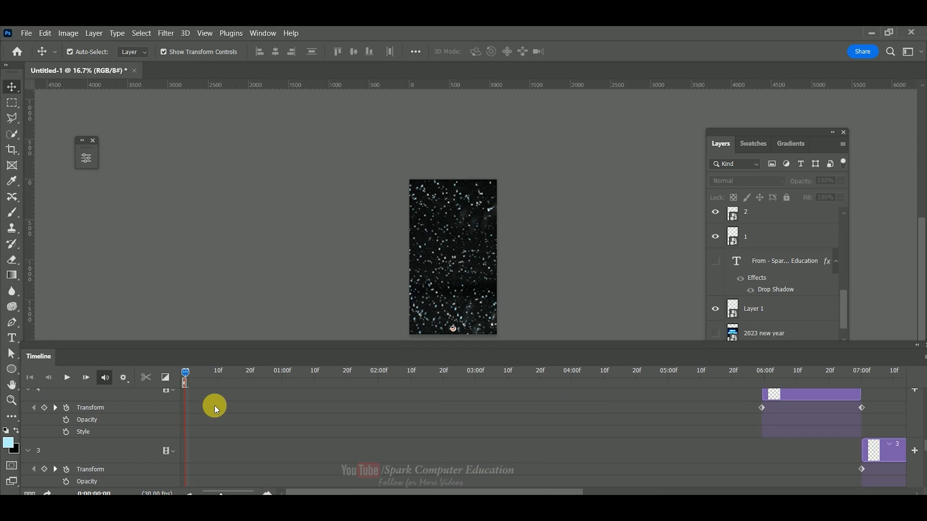
# Step: Extend the download clip's end to 10:00f and set the work area to end there too
pyautogui.scroll(8, 229, 416)
pyautogui.click(375, 420)
pyautogui.moveTo(666, 423); pyautogui.dragTo(853, 432)
pyautogui.scroll(-10, 873, 423)
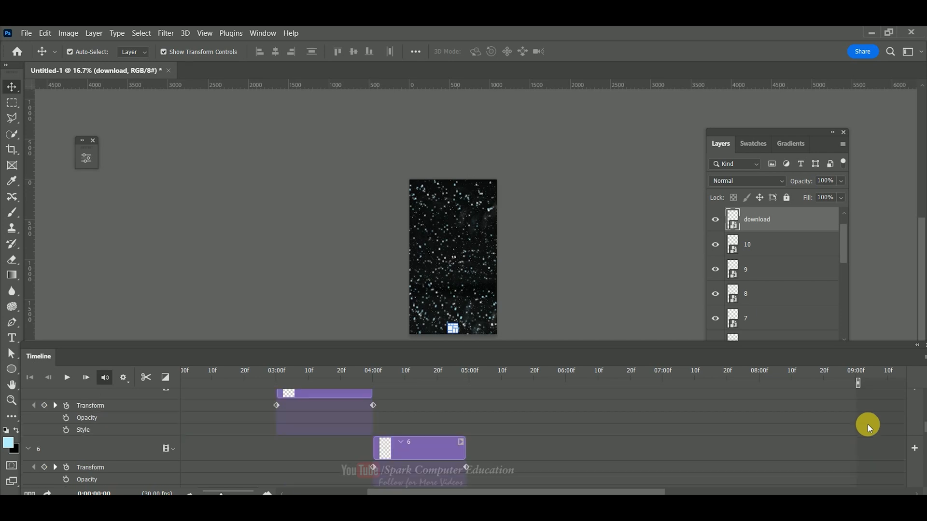
pyautogui.moveTo(858, 383); pyautogui.dragTo(889, 383)
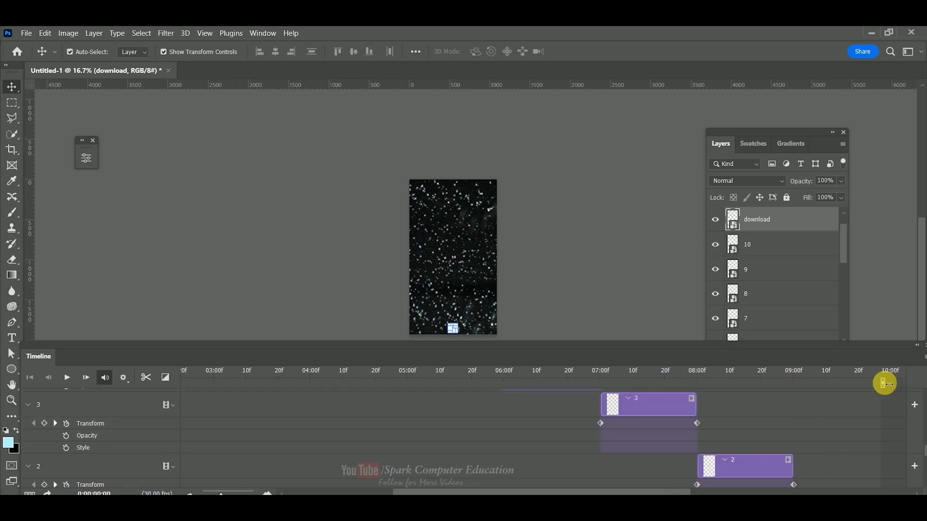
pyautogui.scroll(10, 854, 424)
pyautogui.moveTo(796, 429); pyautogui.dragTo(888, 428)
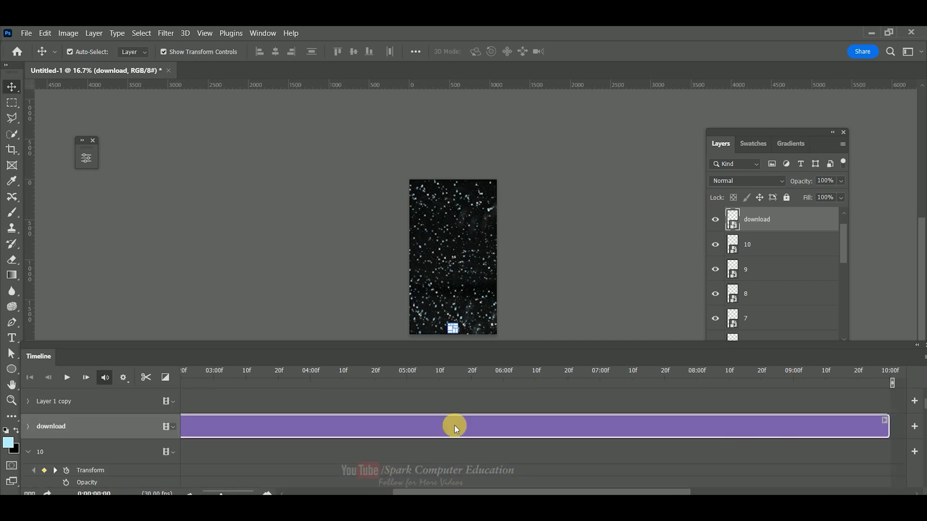
# Step: Extend the Layer 1 copy clip's end to 10:00f, level with the download clip
pyautogui.click(175, 399)
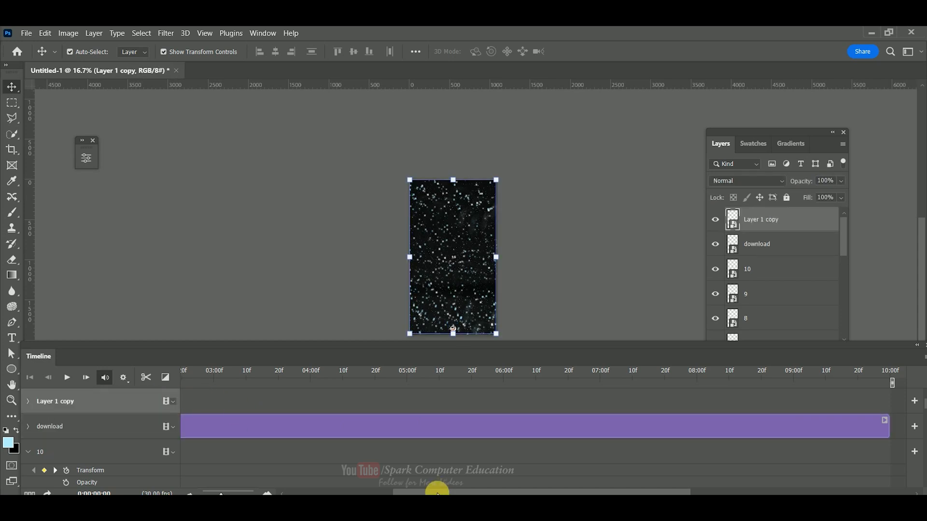
pyautogui.moveTo(438, 493); pyautogui.dragTo(332, 493)
pyautogui.moveTo(361, 400); pyautogui.dragTo(865, 405)
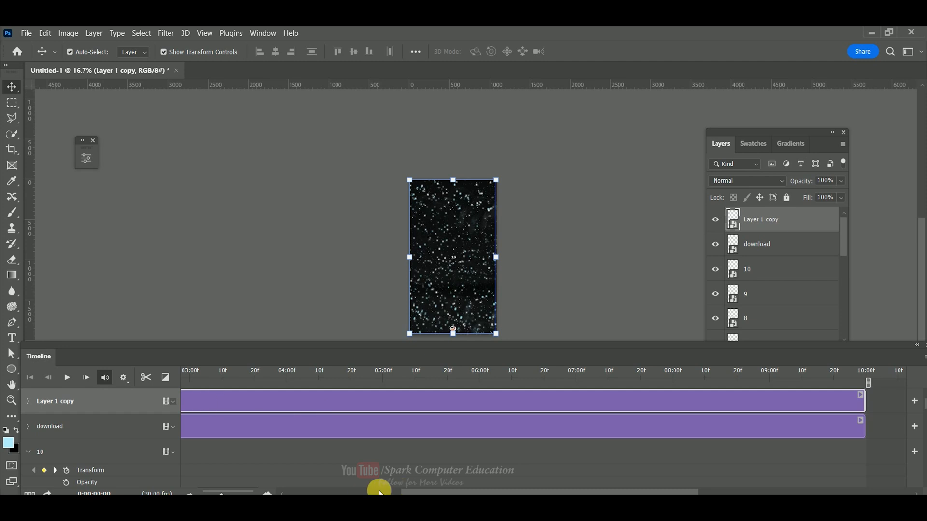
# Step: Expand the Layer 1 copy track and start its Opacity keyframes at 0:00:00:00
pyautogui.moveTo(408, 493); pyautogui.dragTo(251, 492)
pyautogui.click(27, 401)
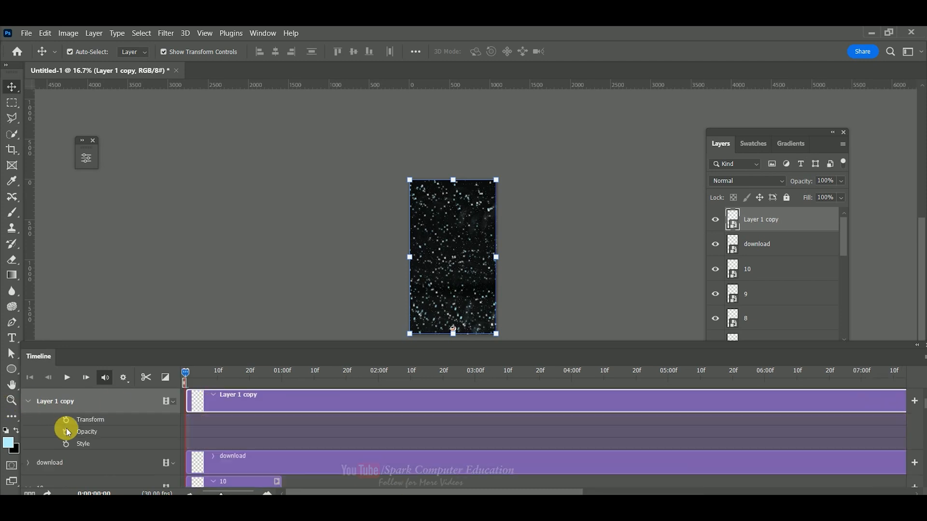
pyautogui.click(67, 432)
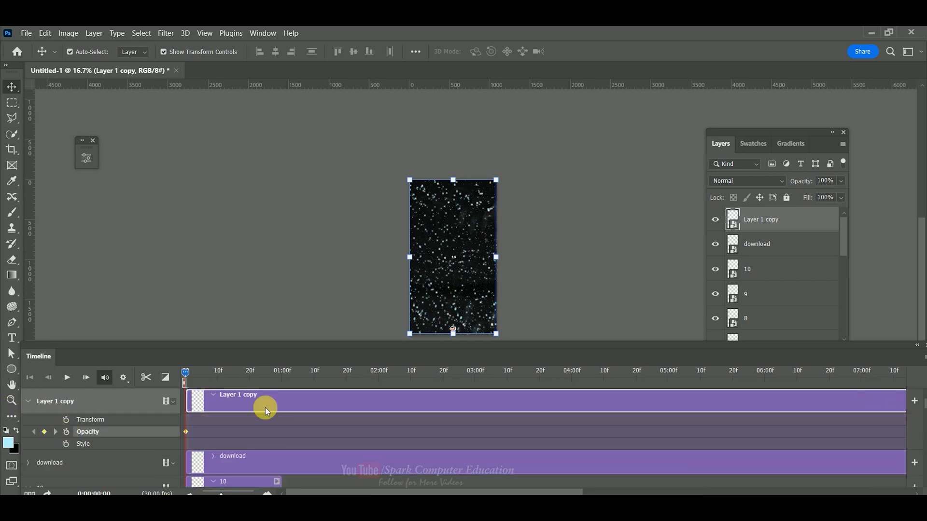
pyautogui.click(841, 181)
pyautogui.moveTo(841, 195); pyautogui.dragTo(780, 196)
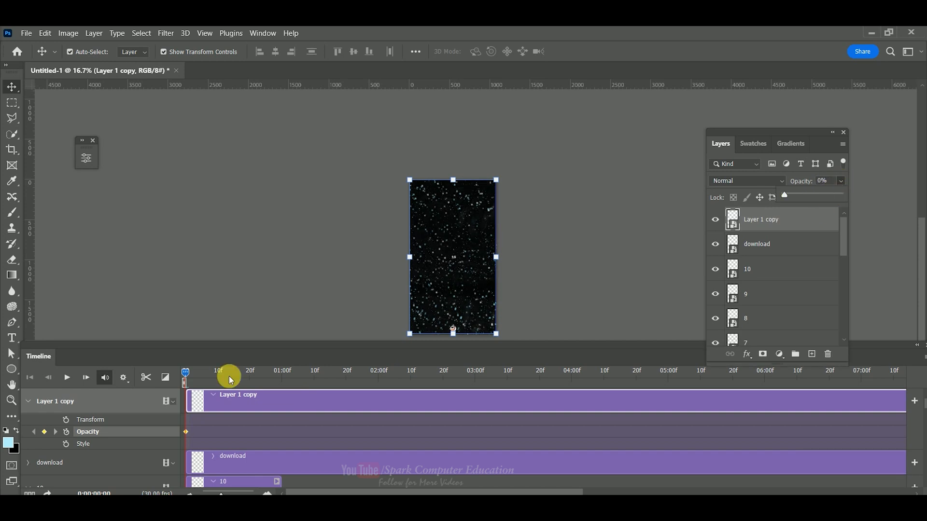
pyautogui.scroll(-7, 806, 300)
pyautogui.click(717, 294)
pyautogui.scroll(10, 766, 285)
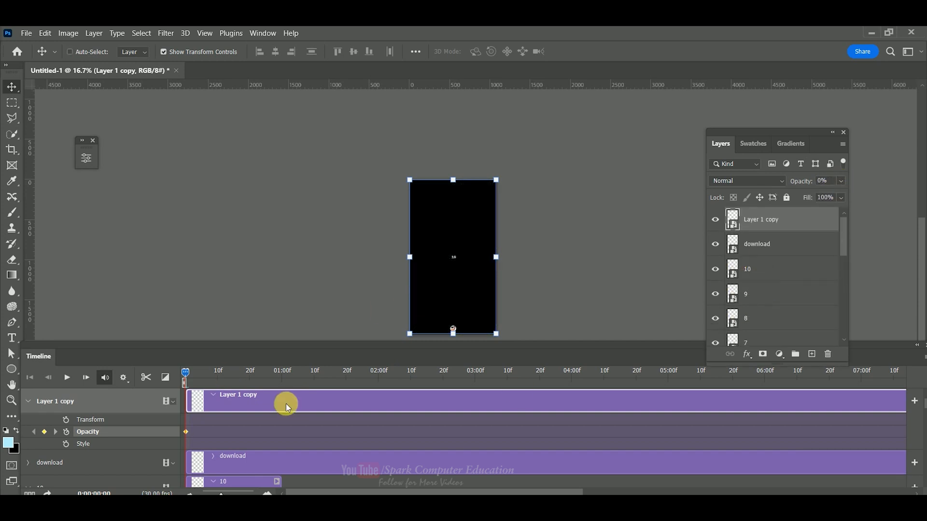
pyautogui.hotkey('ctrl', 'z')
pyautogui.hotkey('ctrl', 'z')
pyautogui.hotkey('ctrl', 'z')
# Step: Hide Layer 1 so that only its copy supplies the stars during the countdown
pyautogui.scroll(-10, 744, 269)
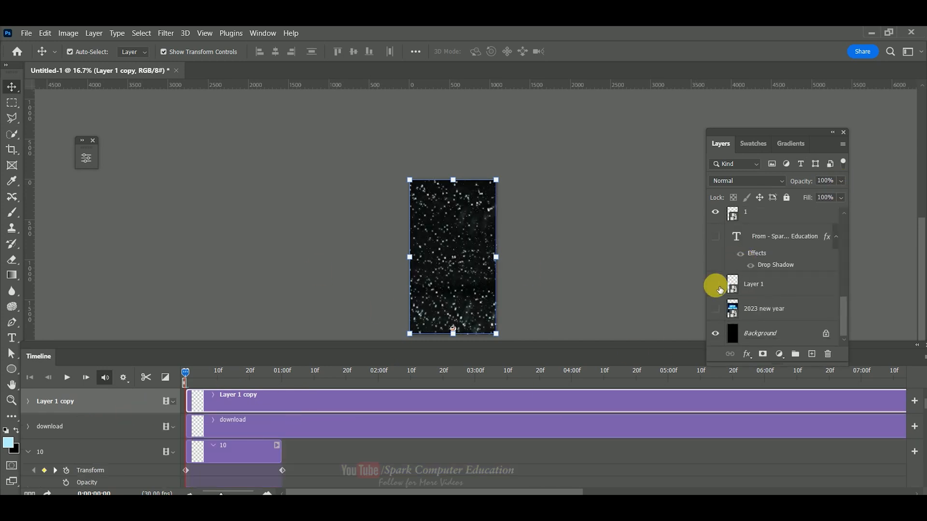
pyautogui.click(718, 289)
pyautogui.scroll(10, 783, 268)
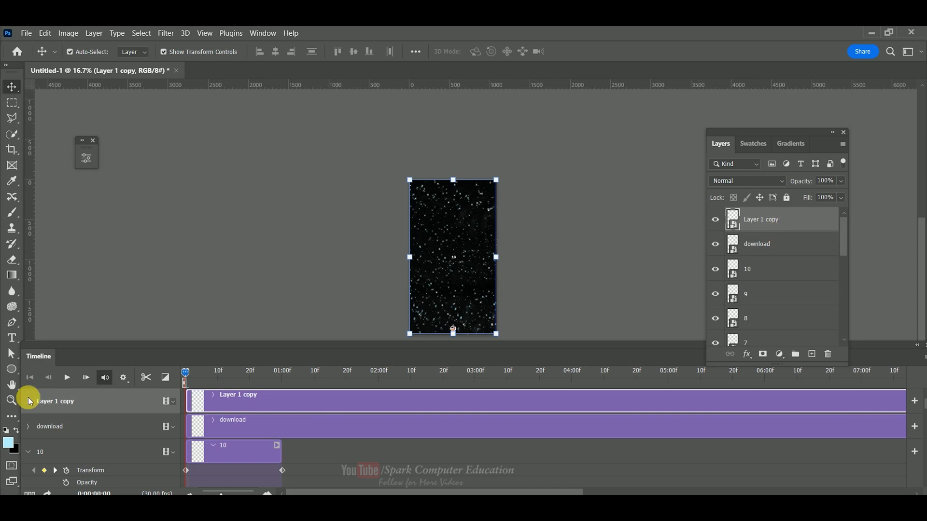
# Step: Start Opacity keyframes on the Layer 1 copy track at 0:00:00:00 and set the opacity there to 0%
pyautogui.click(28, 401)
pyautogui.click(66, 420)
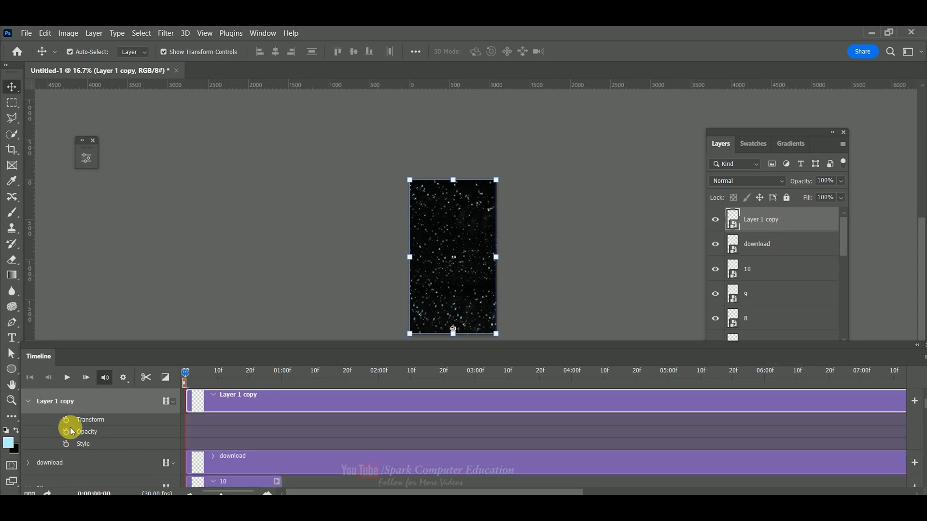
pyautogui.click(66, 431)
pyautogui.moveTo(185, 373)
pyautogui.mouseDown()
pyautogui.moveTo(222, 377)
pyautogui.moveTo(186, 372)
pyautogui.mouseUp()
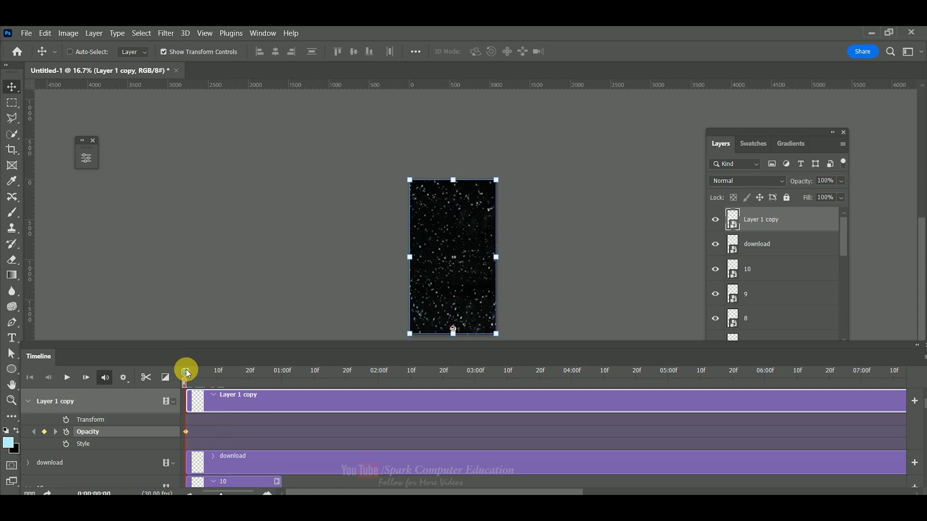
pyautogui.click(28, 401)
pyautogui.click(28, 402)
pyautogui.click(841, 181)
pyautogui.moveTo(838, 195); pyautogui.dragTo(778, 199)
# Step: Add an Opacity keyframe of 100% to Layer 1 copy at 0:00:00:29
pyautogui.moveTo(187, 372); pyautogui.dragTo(280, 366)
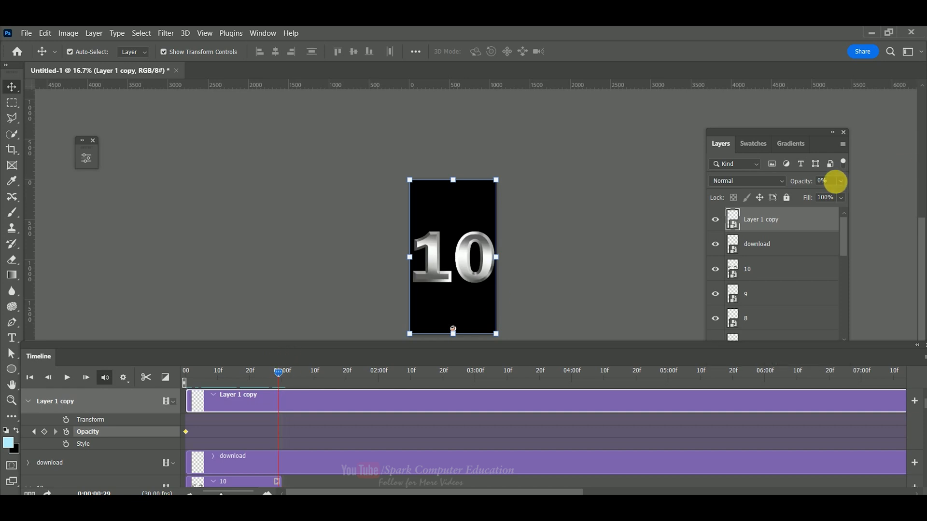
pyautogui.click(841, 181)
pyautogui.moveTo(780, 195); pyautogui.dragTo(881, 194)
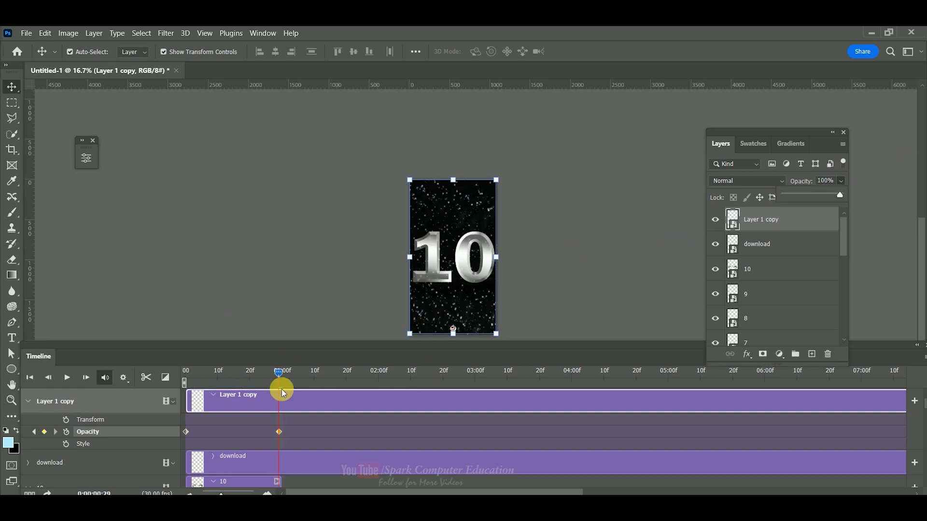
pyautogui.click(44, 433)
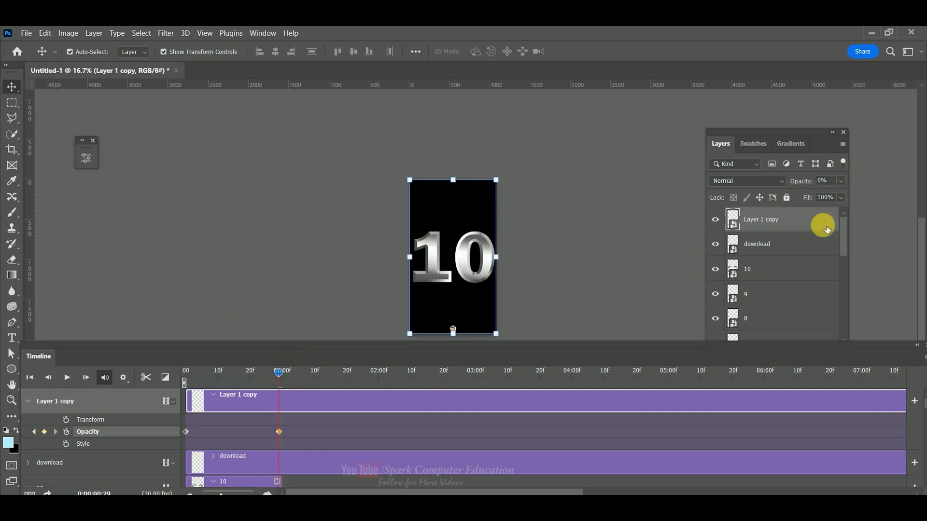
pyautogui.moveTo(841, 181); pyautogui.dragTo(877, 197)
# Step: Key Layer 1 copy's opacity at 0% at 0:00:01:10 and 100% at 0:00:01:28
pyautogui.moveTo(278, 375); pyautogui.dragTo(313, 379)
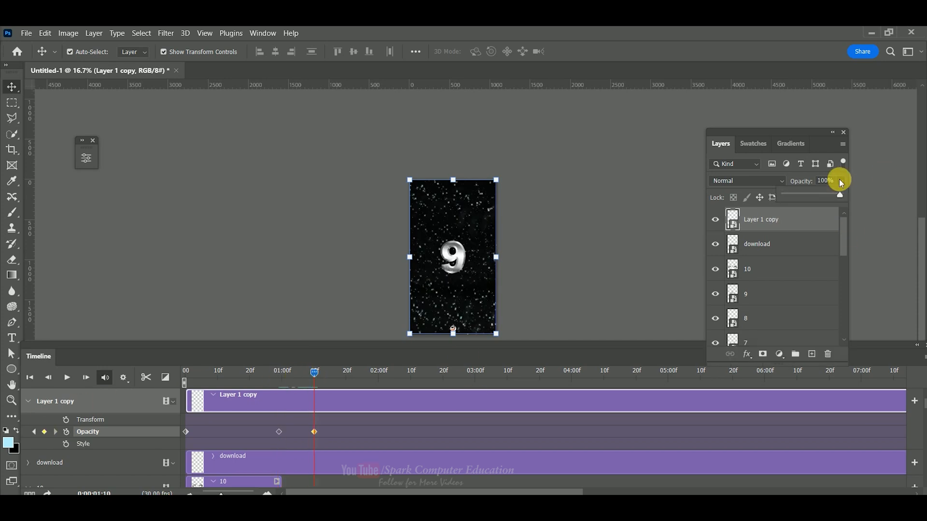
pyautogui.moveTo(841, 181); pyautogui.dragTo(778, 195)
pyautogui.moveTo(370, 373); pyautogui.dragTo(373, 375)
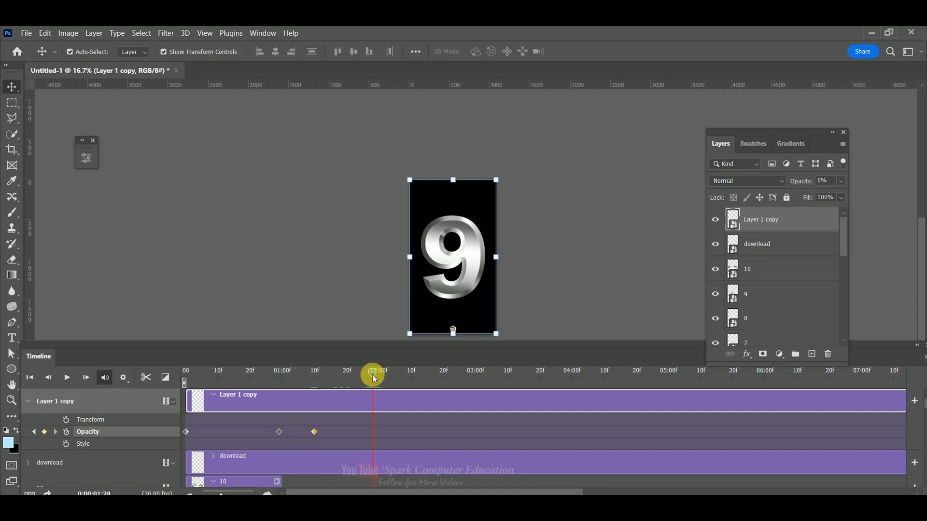
pyautogui.moveTo(837, 181); pyautogui.dragTo(828, 244)
pyautogui.click(314, 433)
# Step: Key Layer 1 copy's opacity at 0% at about 2:10 and 100% just before 03:00f
pyautogui.moveTo(372, 373); pyautogui.dragTo(411, 378)
pyautogui.click(841, 181)
pyautogui.moveTo(840, 195); pyautogui.dragTo(776, 198)
pyautogui.moveTo(412, 373); pyautogui.dragTo(473, 375)
pyautogui.click(841, 182)
pyautogui.moveTo(782, 195); pyautogui.dragTo(894, 205)
# Step: Key Layer 1 copy's opacity at 0% at 0:00:03:09 and 100% just before 04:00f
pyautogui.moveTo(472, 373); pyautogui.dragTo(506, 377)
pyautogui.click(841, 181)
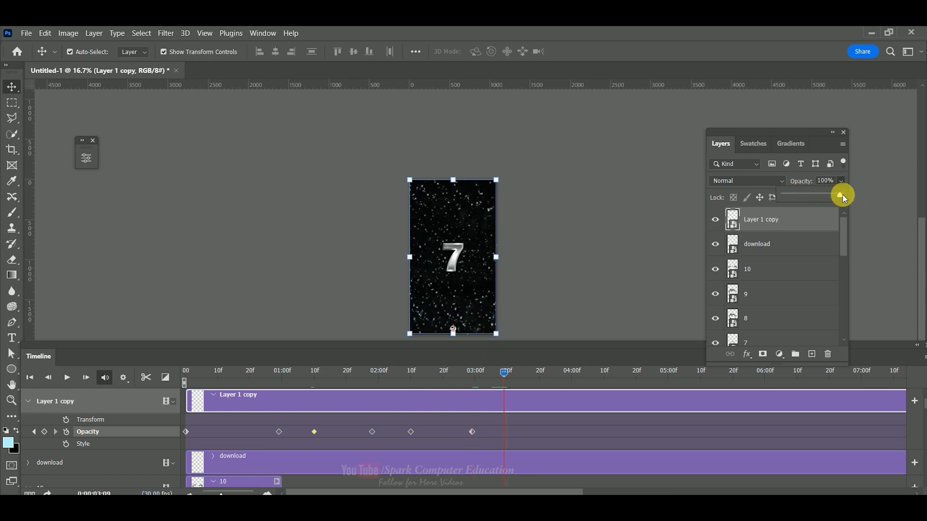
pyautogui.moveTo(839, 196); pyautogui.dragTo(784, 195)
pyautogui.moveTo(503, 373); pyautogui.dragTo(569, 371)
pyautogui.click(841, 181)
pyautogui.moveTo(784, 195); pyautogui.dragTo(840, 195)
# Step: Key Layer 1 copy's opacity at 0% at about 4:10, 100% at about 4:28 and 0% at about 5:08
pyautogui.moveTo(568, 374); pyautogui.dragTo(697, 376)
pyautogui.click(832, 196)
pyautogui.click(841, 181)
pyautogui.click(840, 195)
pyautogui.moveTo(836, 193); pyautogui.dragTo(783, 194)
# Step: Key Layer 1 copy's opacity at 100% at about 5:27, 0% at about 6:06 and 100% just before 07:00f
pyautogui.moveTo(694, 372); pyautogui.dragTo(788, 373)
pyautogui.click(840, 182)
pyautogui.click(841, 196)
pyautogui.click(841, 182)
pyautogui.moveTo(839, 194); pyautogui.dragTo(783, 195)
pyautogui.moveTo(791, 387); pyautogui.dragTo(855, 372)
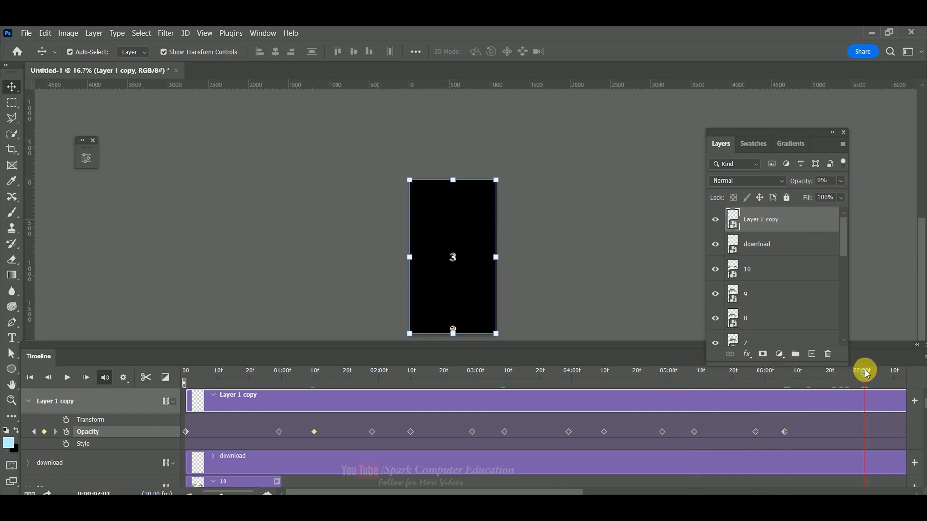
pyautogui.click(841, 181)
pyautogui.click(840, 195)
# Step: Key Layer 1 copy's opacity at 0% at about 7:07 and 100% just before 08:00f
pyautogui.moveTo(545, 492); pyautogui.dragTo(689, 493)
pyautogui.moveTo(502, 377); pyautogui.dragTo(532, 372)
pyautogui.click(841, 181)
pyautogui.moveTo(835, 194); pyautogui.dragTo(783, 195)
pyautogui.moveTo(532, 375); pyautogui.dragTo(602, 379)
pyautogui.click(840, 185)
pyautogui.moveTo(835, 195); pyautogui.dragTo(848, 263)
# Step: Key Layer 1 copy's opacity at 0% at about 8:09 and 100% at 0:00:08:29
pyautogui.moveTo(604, 370); pyautogui.dragTo(634, 372)
pyautogui.click(841, 181)
pyautogui.moveTo(835, 194); pyautogui.dragTo(783, 195)
pyautogui.moveTo(636, 373); pyautogui.dragTo(699, 372)
pyautogui.click(841, 181)
pyautogui.moveTo(783, 195); pyautogui.dragTo(840, 195)
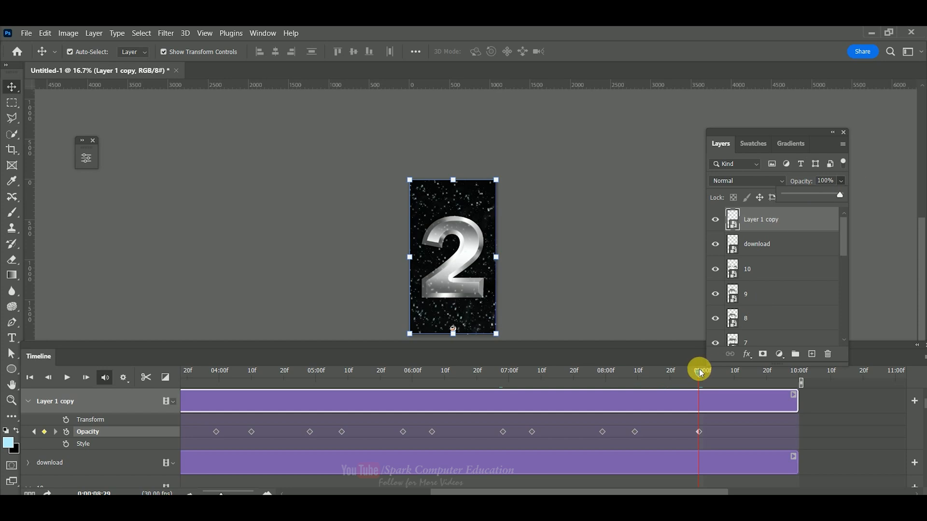
# Step: Key Layer 1 copy's opacity at 0% at about 9:08 and 100% at 0:00:09:29
pyautogui.moveTo(701, 372); pyautogui.dragTo(727, 371)
pyautogui.click(841, 181)
pyautogui.moveTo(836, 195); pyautogui.dragTo(737, 200)
pyautogui.moveTo(724, 375); pyautogui.dragTo(798, 374)
pyautogui.click(841, 181)
pyautogui.moveTo(783, 195); pyautogui.dragTo(840, 195)
# Step: Move the tiny klipartz.com (6) fireworks image to the horizontal centre of the canvas
pyautogui.scroll(-5, 368, 432)
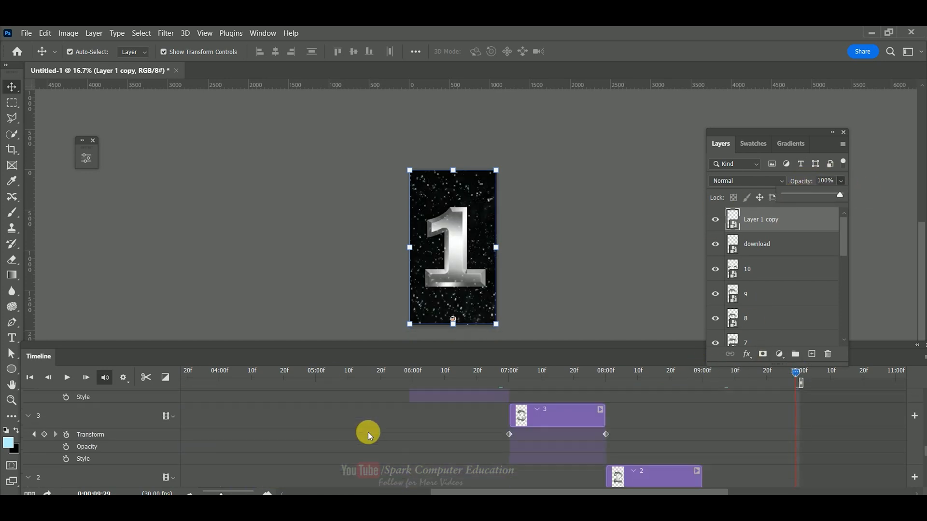
pyautogui.scroll(-5, 368, 433)
pyautogui.scroll(-8, 741, 248)
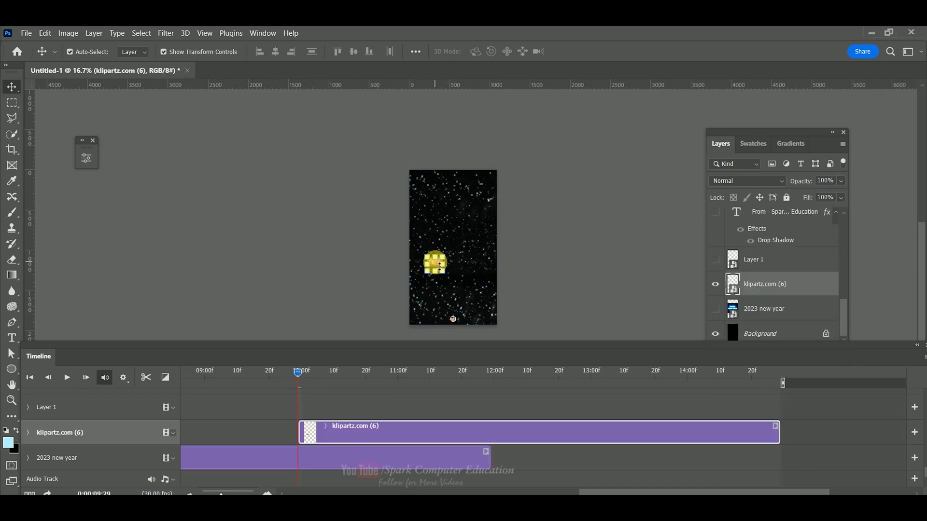
pyautogui.click(437, 262)
pyautogui.hotkey('ctrl', 'z')
pyautogui.hotkey('ctrl', '+')
pyautogui.hotkey('ctrl', '+')
pyautogui.moveTo(389, 224); pyautogui.dragTo(434, 226)
pyautogui.hotkey('ctrl', 'z')
pyautogui.press('Return')
# Step: Animate the klipartz.com (6) layer's Transform from tiny at 0:00:09:29 to about 346% scale, covering the canvas, at 0:00:11:00
pyautogui.click(28, 433)
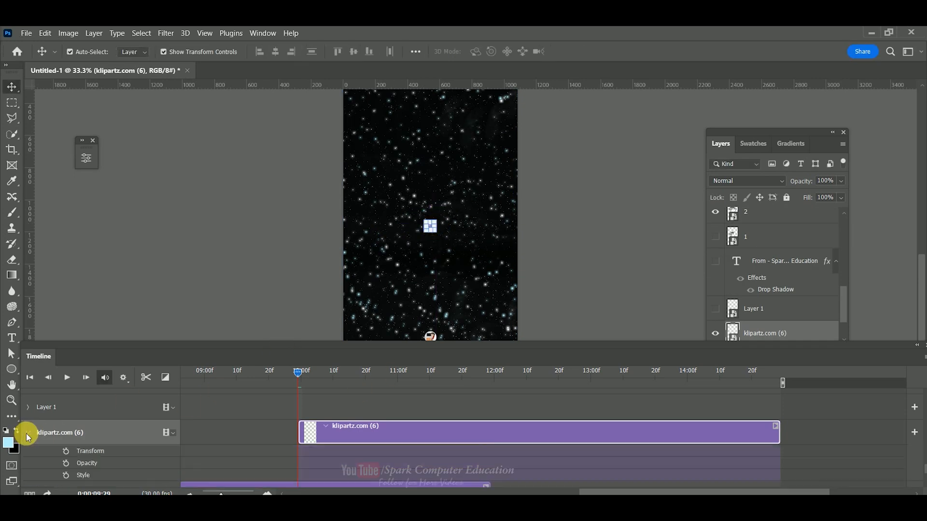
pyautogui.moveTo(297, 378); pyautogui.dragTo(397, 382)
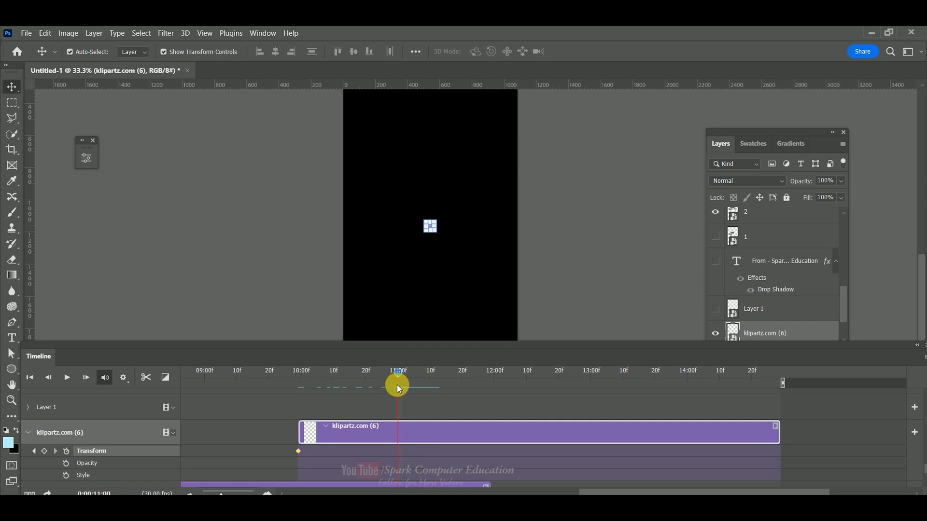
pyautogui.moveTo(437, 220); pyautogui.dragTo(648, 89)
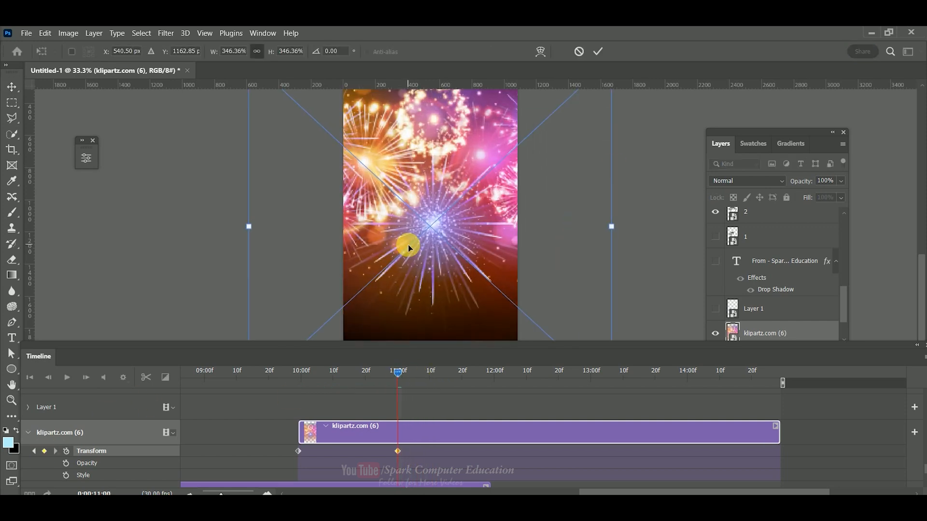
pyautogui.press('Return')
# Step: Shorten the klipartz.com (6) clip so it ends at about 13:12
pyautogui.moveTo(782, 436); pyautogui.dragTo(400, 454)
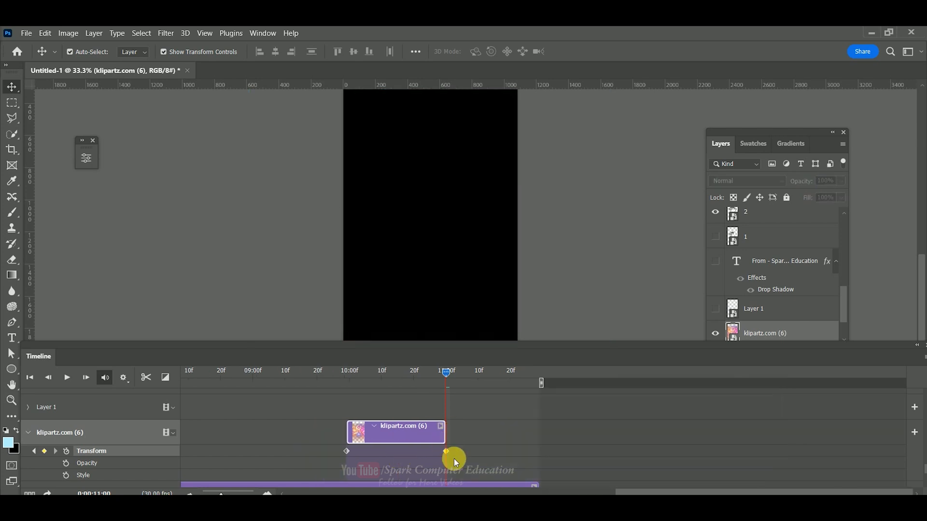
pyautogui.hotkey('ctrl', 'z')
pyautogui.moveTo(827, 433); pyautogui.dragTo(680, 430)
pyautogui.scroll(-1, 443, 449)
pyautogui.scroll(-2, 743, 309)
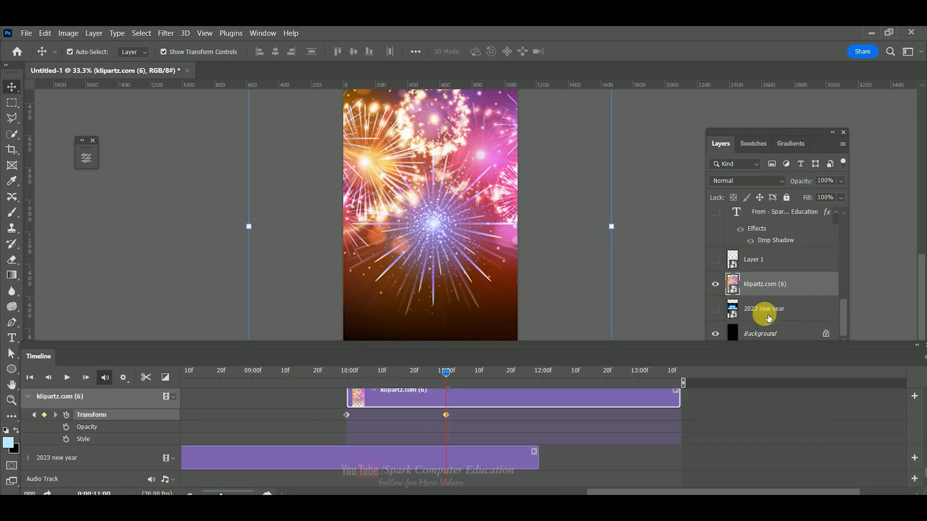
pyautogui.click(722, 309)
pyautogui.click(715, 309)
pyautogui.click(715, 285)
pyautogui.click(720, 288)
pyautogui.click(761, 283)
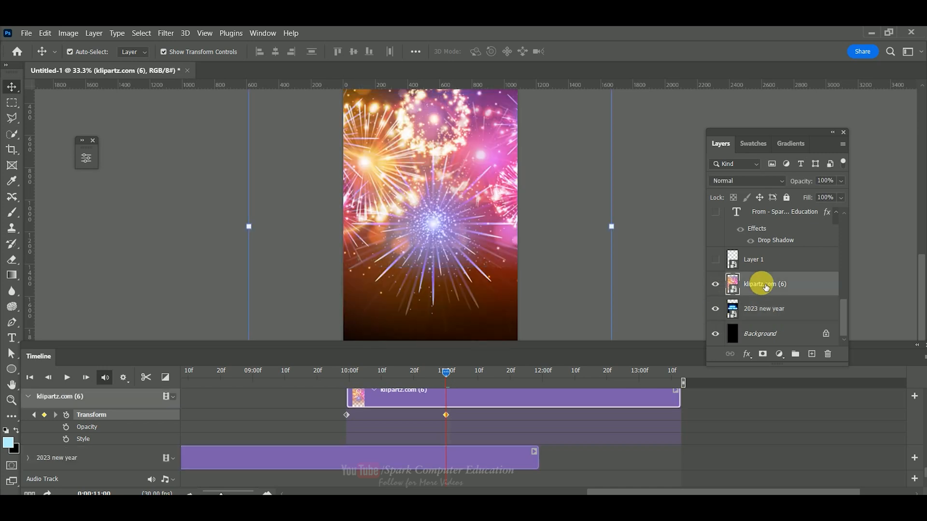
pyautogui.click(67, 426)
pyautogui.moveTo(841, 181); pyautogui.dragTo(771, 208)
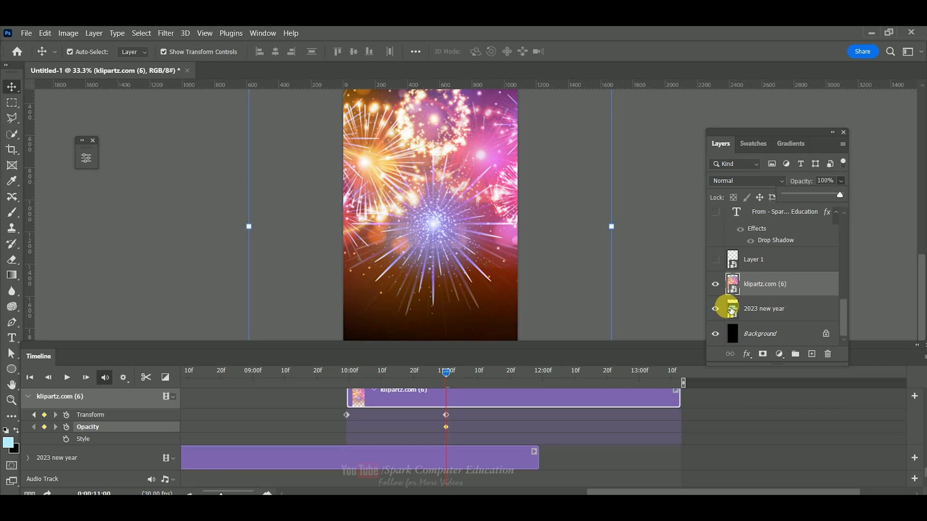
pyautogui.click(715, 308)
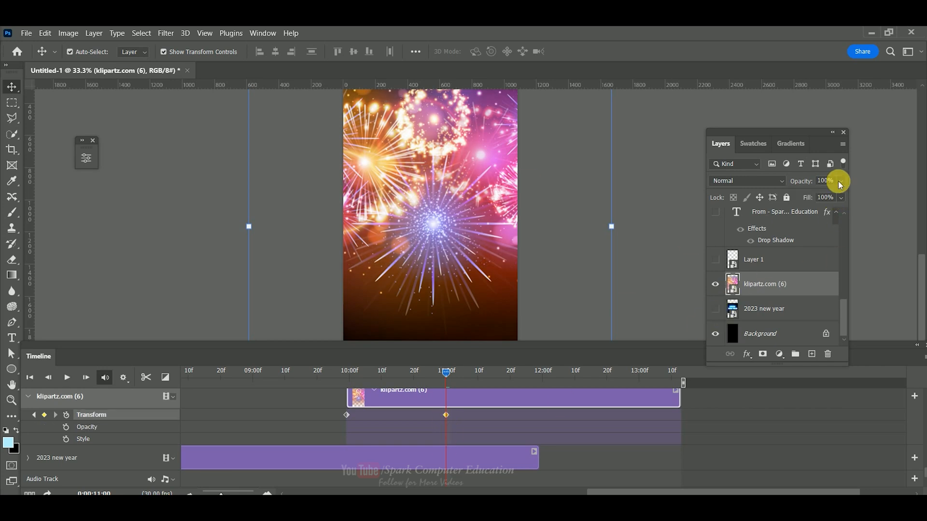
# Step: Fade out the klipartz.com (6) layer with Opacity keyframes of 100% at 0:00:11:00 and 1% at 0:00:12:00
pyautogui.click(66, 427)
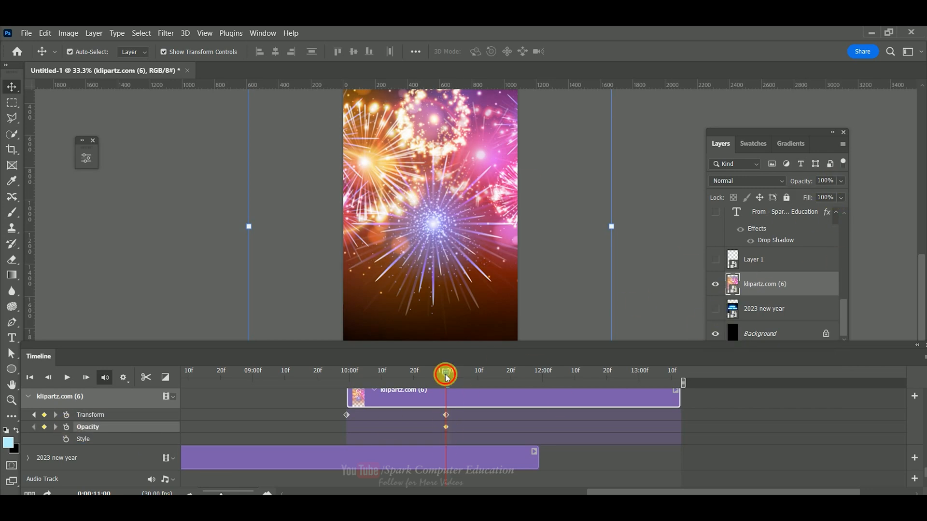
pyautogui.moveTo(841, 186); pyautogui.dragTo(786, 198)
# Step: Move the 2023 new year clip to start at 12:00f and trim its end level with the klipartz.com (6) clip
pyautogui.click(106, 460)
pyautogui.moveTo(538, 459); pyautogui.dragTo(558, 468)
pyautogui.moveTo(493, 462); pyautogui.dragTo(786, 464)
pyautogui.moveTo(853, 461); pyautogui.dragTo(538, 464)
pyautogui.moveTo(507, 463); pyautogui.dragTo(826, 462)
pyautogui.moveTo(884, 459); pyautogui.dragTo(554, 463)
pyautogui.moveTo(479, 464); pyautogui.dragTo(733, 461)
pyautogui.moveTo(608, 458); pyautogui.dragTo(618, 459)
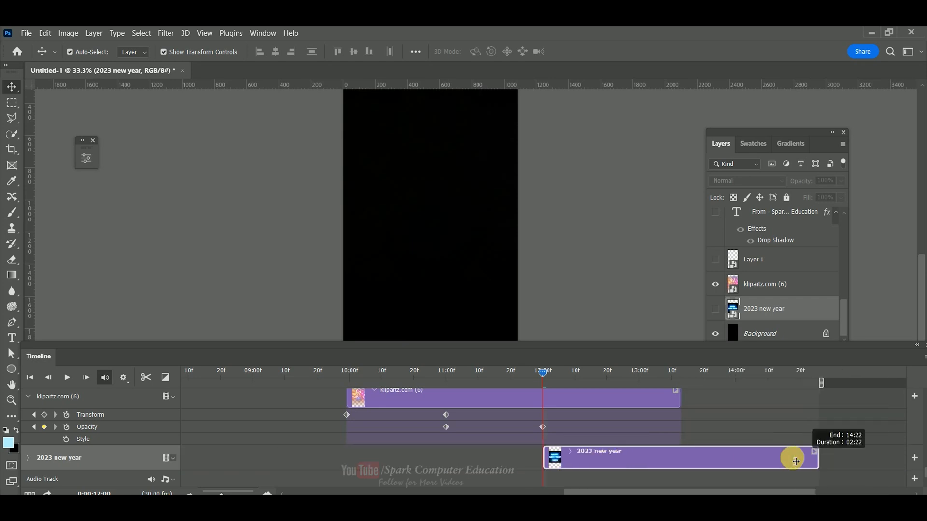
pyautogui.moveTo(820, 461); pyautogui.dragTo(686, 454)
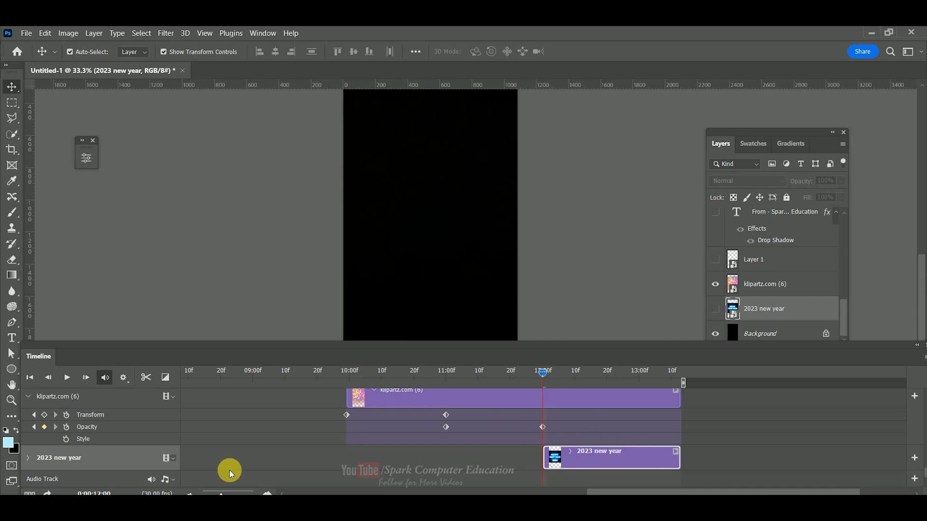
# Step: Show the 2023 new year layer and nudge its artwork slightly down on the canvas
pyautogui.click(714, 311)
pyautogui.moveTo(445, 201); pyautogui.dragTo(449, 218)
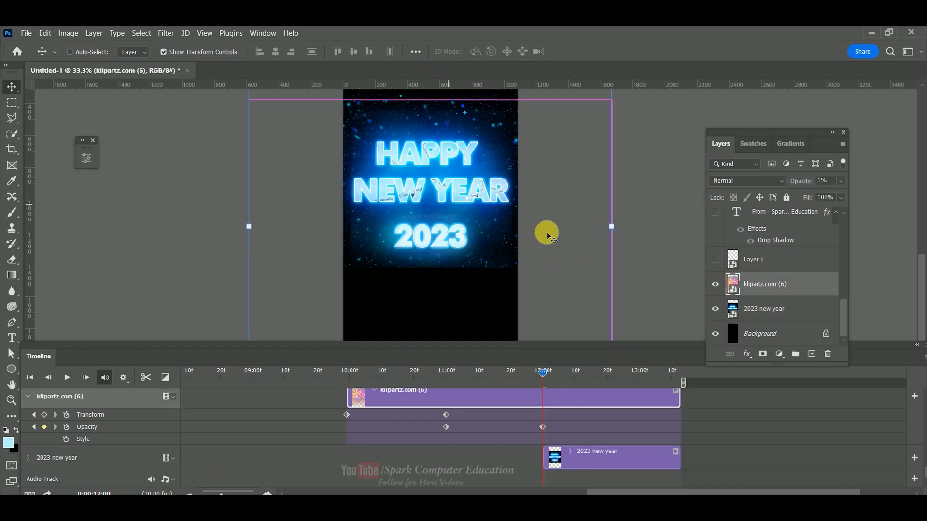
pyautogui.hotkey('ctrl', 'z')
pyautogui.press('Down')
pyautogui.press('Down')
pyautogui.press('Down')
pyautogui.press('Down')
pyautogui.press('Down')
pyautogui.press('Down')
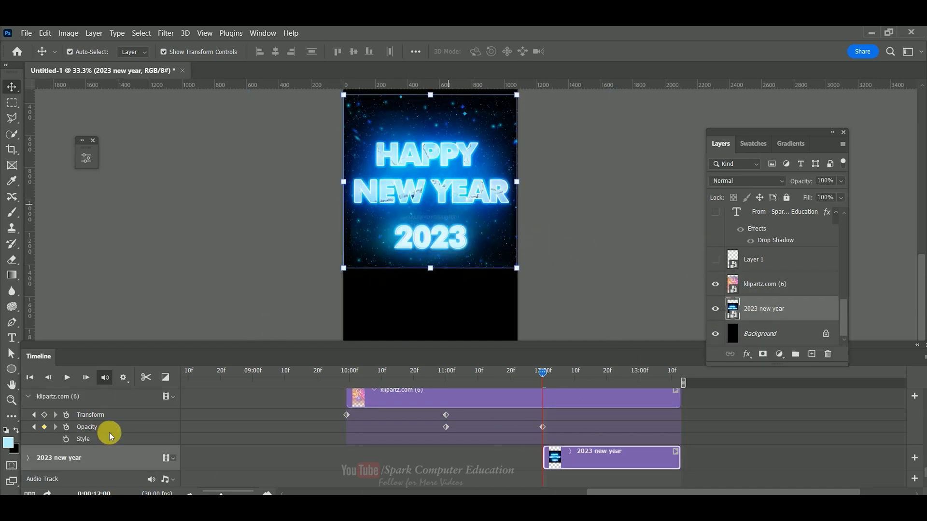
# Step: Show Layer 1 and fit its clip from 12:00f to the end of the 2023 new year clip
pyautogui.scroll(3, 416, 439)
pyautogui.click(716, 259)
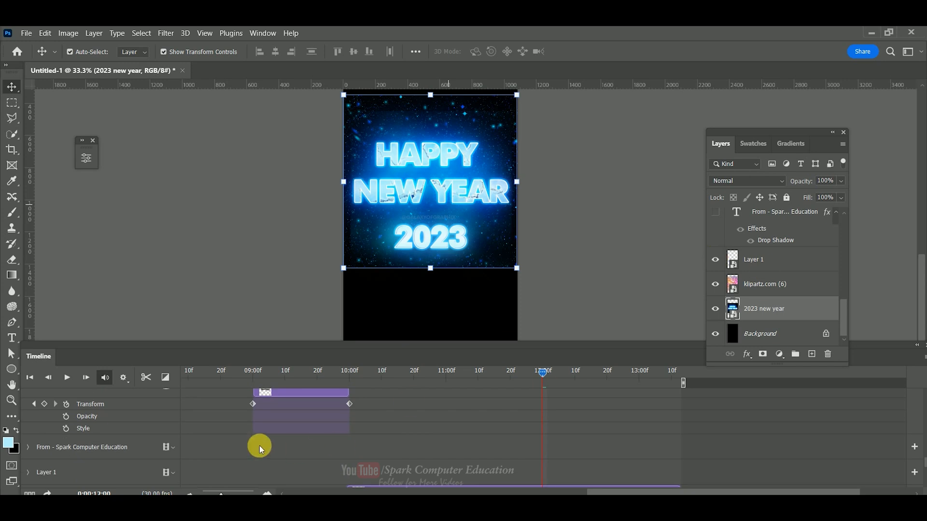
pyautogui.scroll(-1, 259, 454)
pyautogui.moveTo(499, 493); pyautogui.dragTo(263, 488)
pyautogui.moveTo(237, 447); pyautogui.dragTo(854, 455)
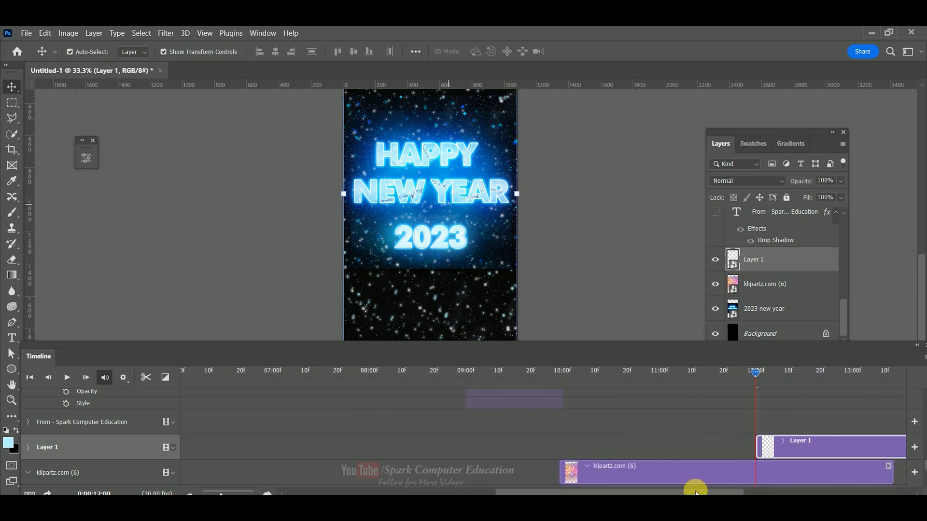
pyautogui.moveTo(658, 492); pyautogui.dragTo(789, 493)
pyautogui.moveTo(721, 448); pyautogui.dragTo(572, 447)
pyautogui.scroll(-3, 553, 450)
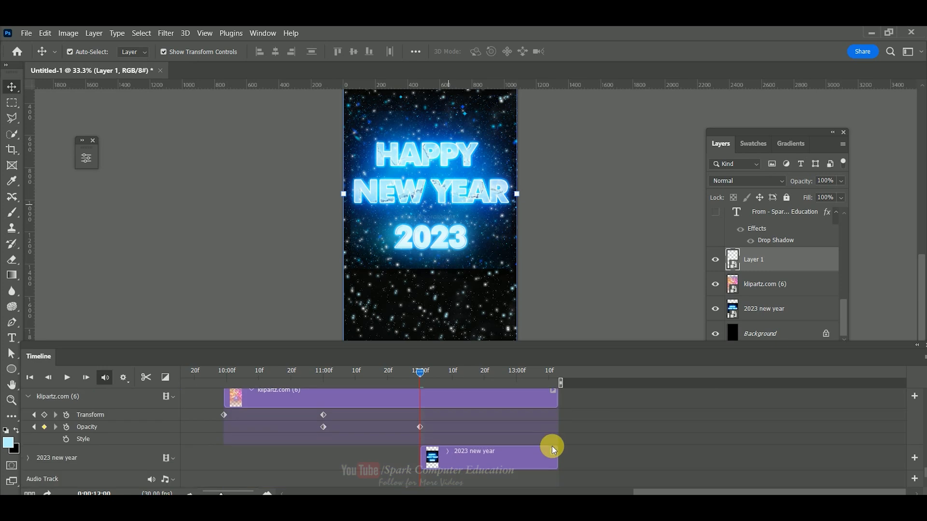
# Step: Animate Layer 1's Transform from its present size at 0:00:12:00 to about twice as large at 0:00:13:12
pyautogui.scroll(3, 62, 443)
pyautogui.click(27, 422)
pyautogui.click(66, 441)
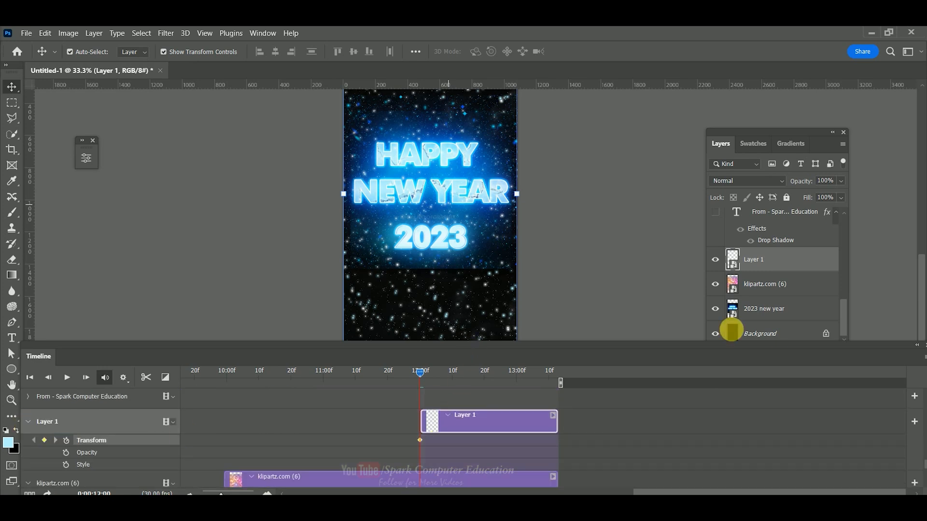
pyautogui.moveTo(427, 230); pyautogui.dragTo(427, 201)
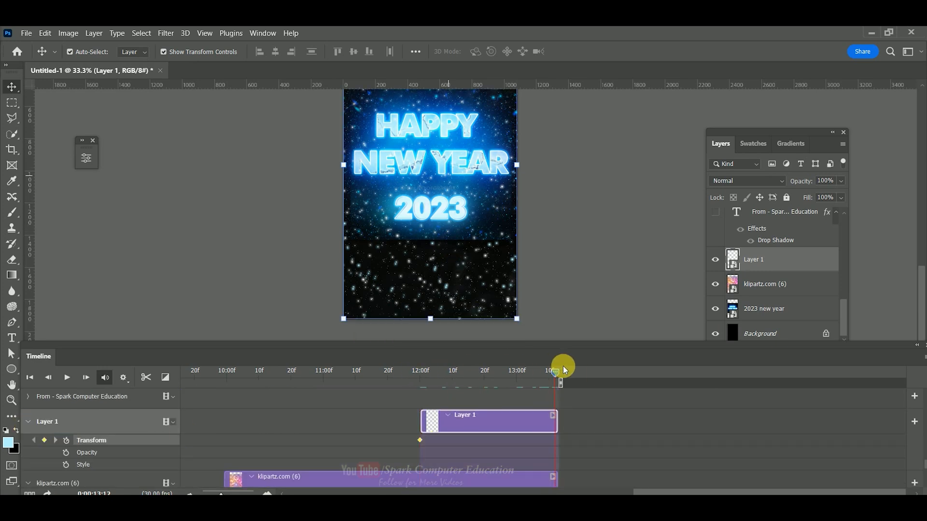
pyautogui.moveTo(431, 321); pyautogui.dragTo(464, 216)
pyautogui.press('Return')
pyautogui.scroll(-3, 477, 241)
pyautogui.scroll(-4, 499, 415)
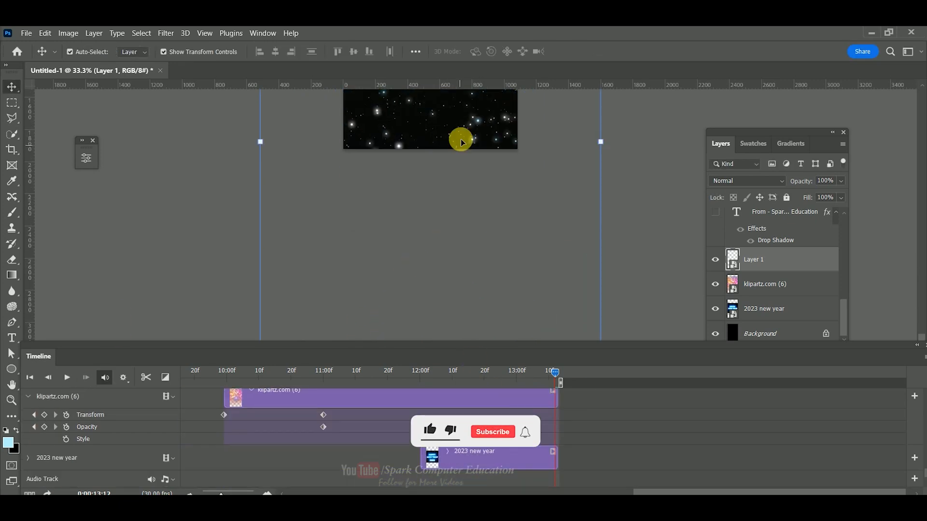
# Step: Expand the 2023 new year track and start its Transform animation with a keyframe at 12:00f
pyautogui.scroll(3, 483, 202)
pyautogui.click(36, 460)
pyautogui.click(26, 459)
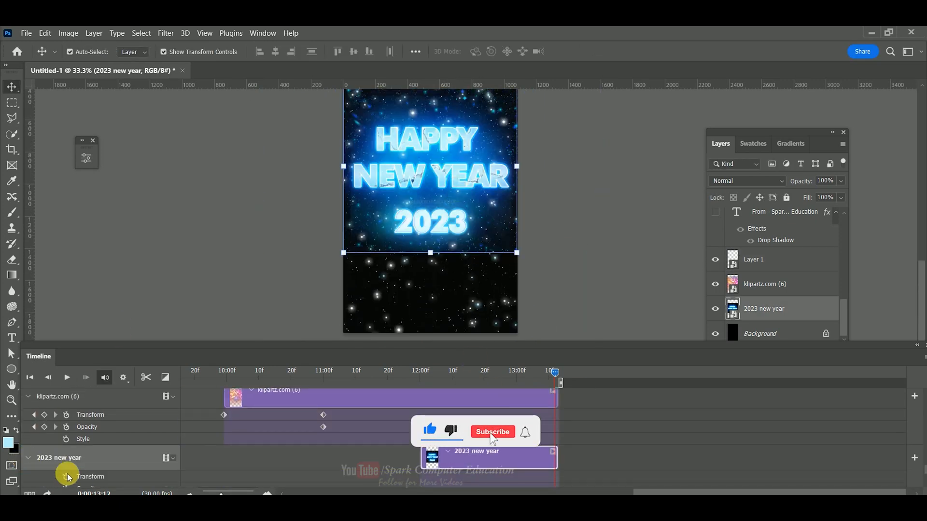
pyautogui.click(66, 477)
pyautogui.hotkey('ctrl', 'z')
pyautogui.moveTo(555, 373); pyautogui.dragTo(420, 390)
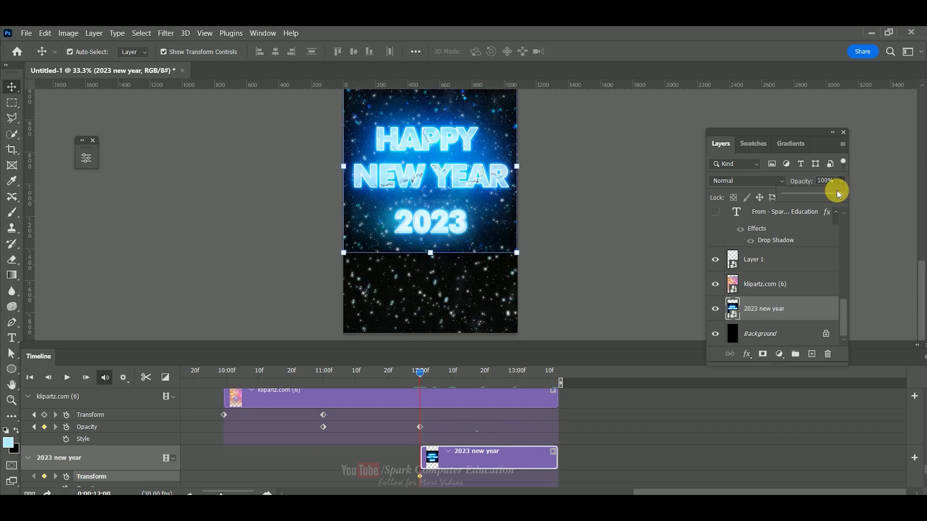
# Step: Start the 2023 new year clip's Opacity keyframes at 12:00f, trying 0% and returning the layer's opacity to 100%
pyautogui.moveTo(841, 181); pyautogui.dragTo(347, 429)
pyautogui.scroll(-2, 266, 445)
pyautogui.click(66, 453)
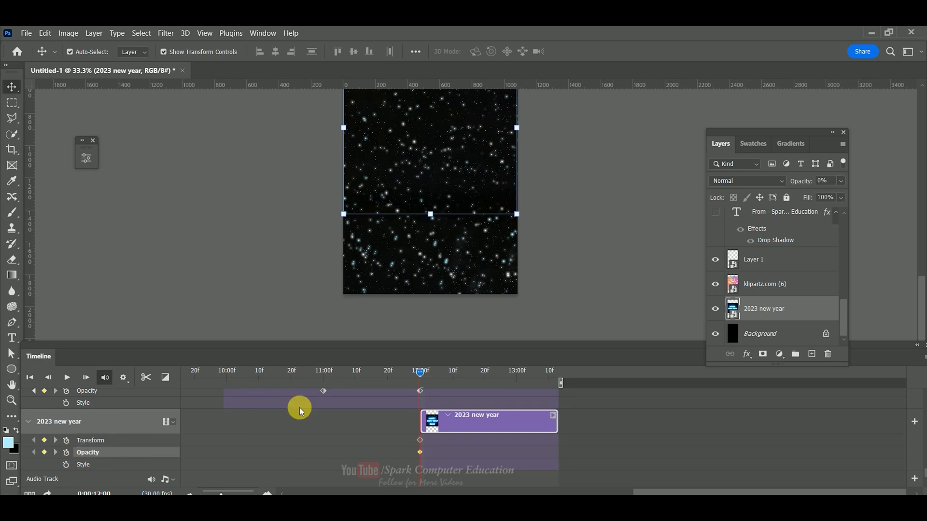
pyautogui.click(97, 442)
pyautogui.moveTo(841, 182); pyautogui.dragTo(884, 197)
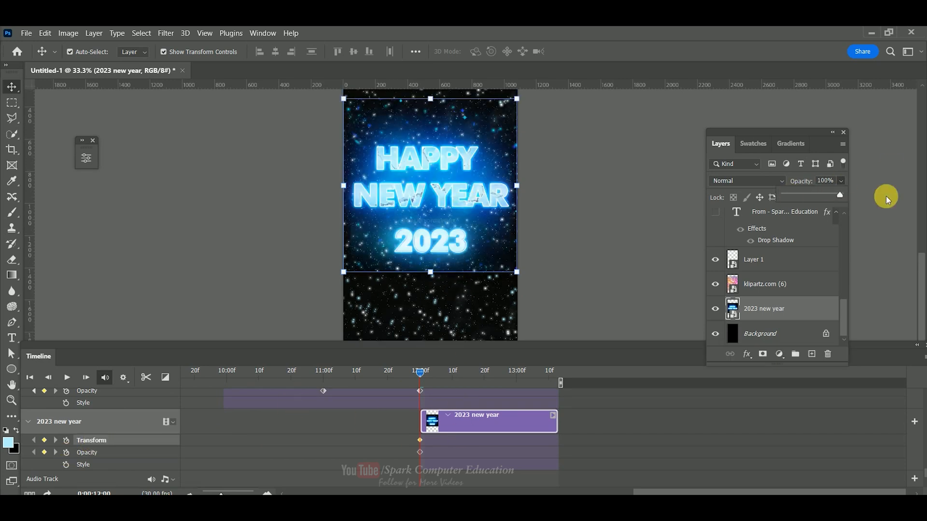
# Step: Scale the 2023 new year artwork up slightly at 0:00:13:12 to set its ending Transform keyframe
pyautogui.hotkey('ctrl', 't')
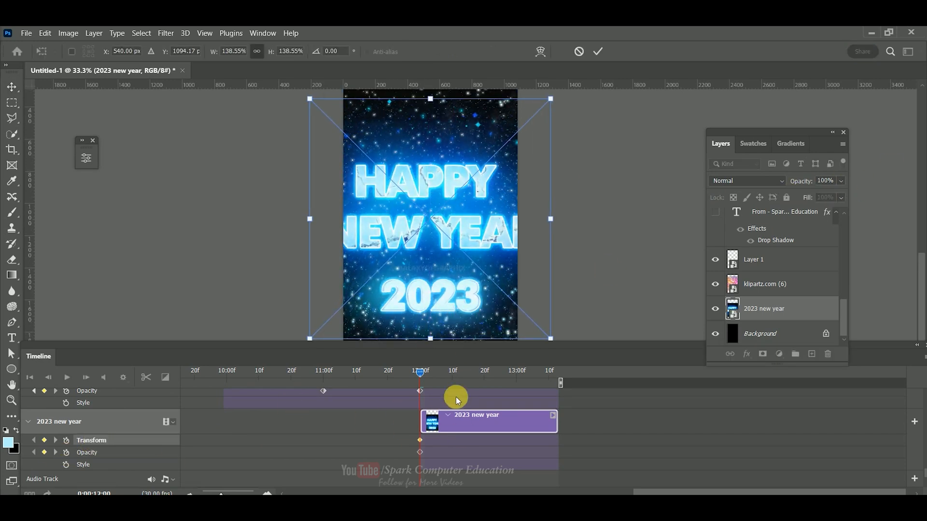
pyautogui.moveTo(421, 375); pyautogui.dragTo(558, 374)
pyautogui.moveTo(430, 272); pyautogui.dragTo(430, 352)
pyautogui.press('Return')
pyautogui.scroll(-2, 429, 284)
pyautogui.moveTo(430, 293); pyautogui.dragTo(430, 223)
pyautogui.press('Return')
# Step: Animate the 2023 new year layer's opacity from 0% at 0:00:12:00 to 100% at 0:00:13:12
pyautogui.click(417, 379)
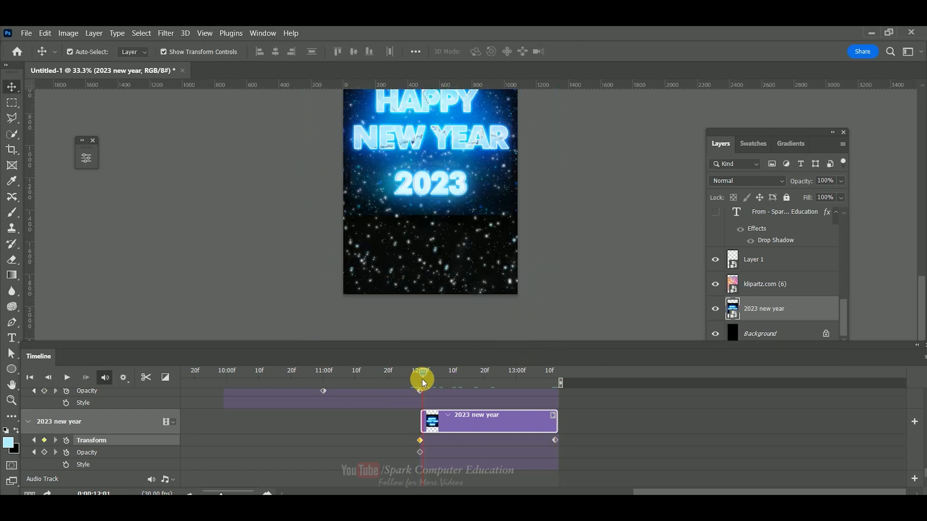
pyautogui.click(43, 452)
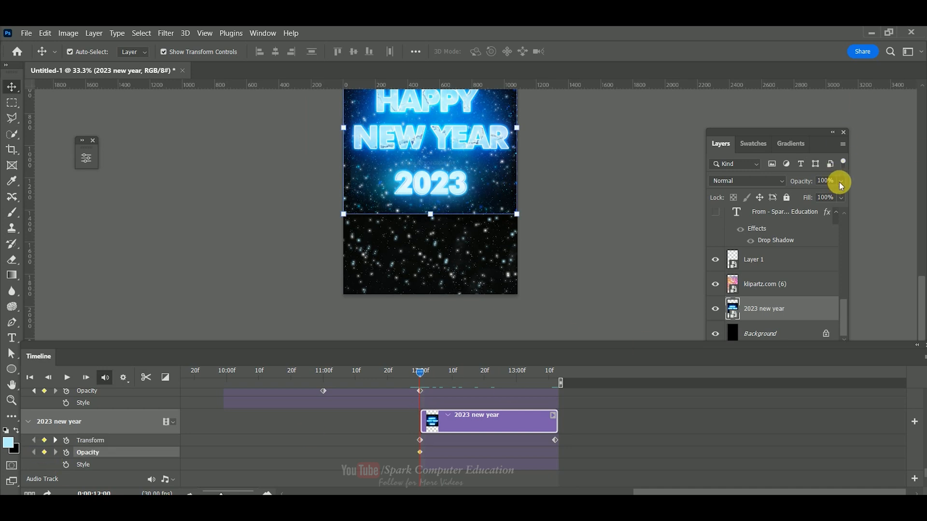
pyautogui.moveTo(838, 187); pyautogui.dragTo(544, 362)
pyautogui.moveTo(418, 376); pyautogui.dragTo(562, 381)
pyautogui.click(44, 452)
pyautogui.click(841, 182)
pyautogui.moveTo(785, 195); pyautogui.dragTo(842, 196)
pyautogui.scroll(1, 398, 294)
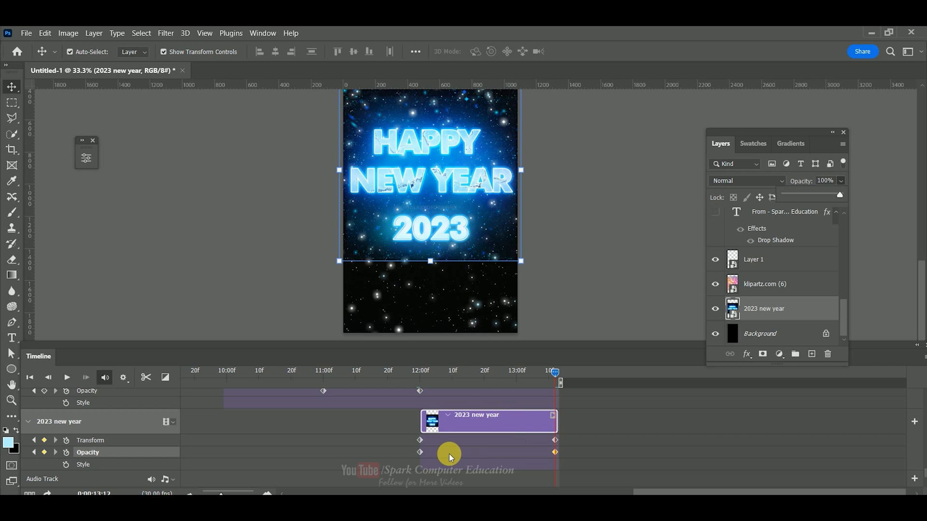
# Step: Shift both 2023 new year Transform keyframes about 23 frames later and extend the clip's end to match
pyautogui.moveTo(470, 446); pyautogui.dragTo(501, 443)
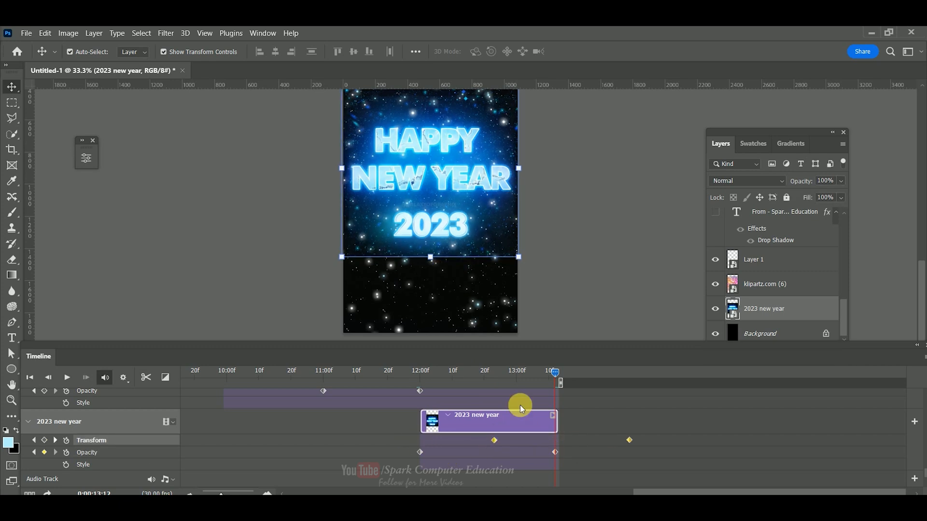
pyautogui.moveTo(629, 424); pyautogui.dragTo(629, 423)
# Step: Shift Layer 1's clip later so it ends with the 2023 new year clip, and play back the animation
pyautogui.scroll(2, 508, 428)
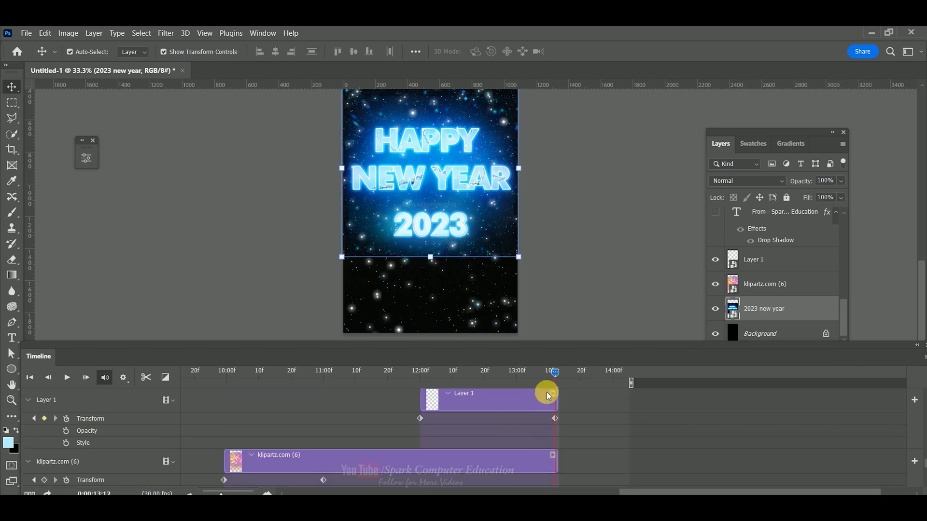
pyautogui.scroll(-2, 509, 428)
pyautogui.moveTo(556, 374); pyautogui.dragTo(640, 375)
pyautogui.click(72, 381)
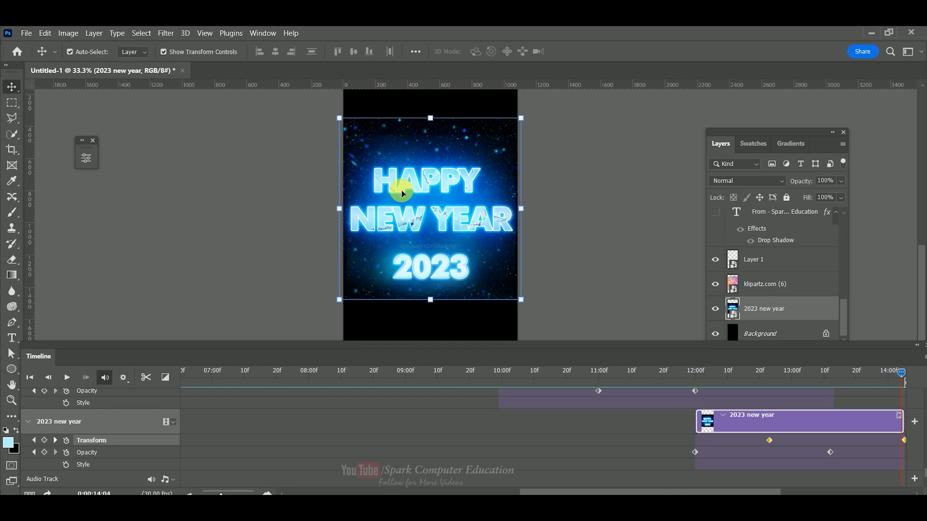
# Step: Review the clips and keyframes of the Layer 1 and klipartz.com (6) tracks in the timeline
pyautogui.scroll(5, 666, 440)
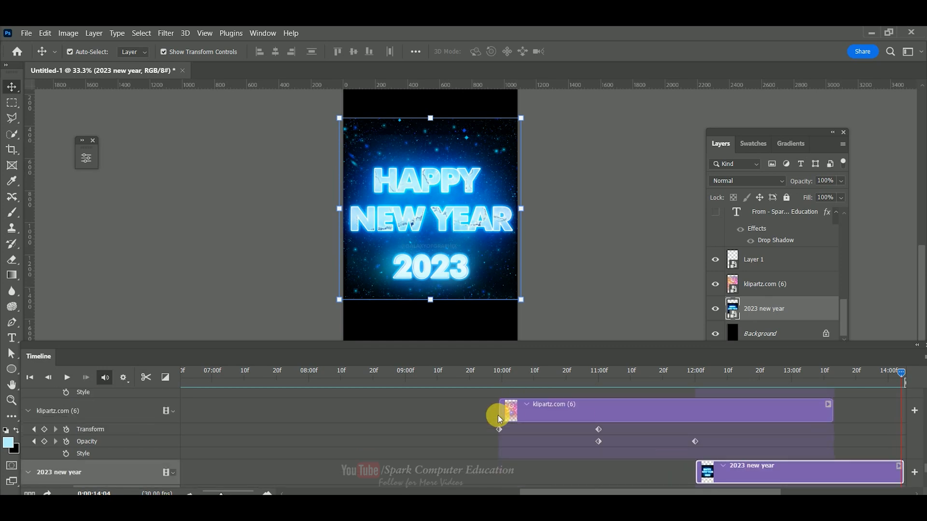
pyautogui.click(812, 422)
pyautogui.scroll(1, 735, 455)
pyautogui.scroll(-2, 763, 437)
pyautogui.scroll(2, 754, 439)
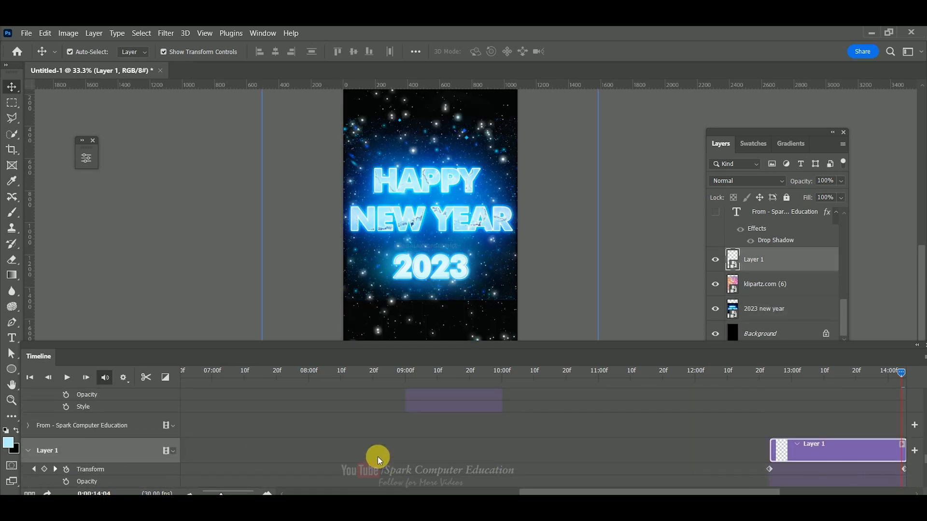
pyautogui.click(28, 451)
pyautogui.scroll(-1, 73, 437)
pyautogui.click(28, 426)
pyautogui.scroll(-1, 523, 439)
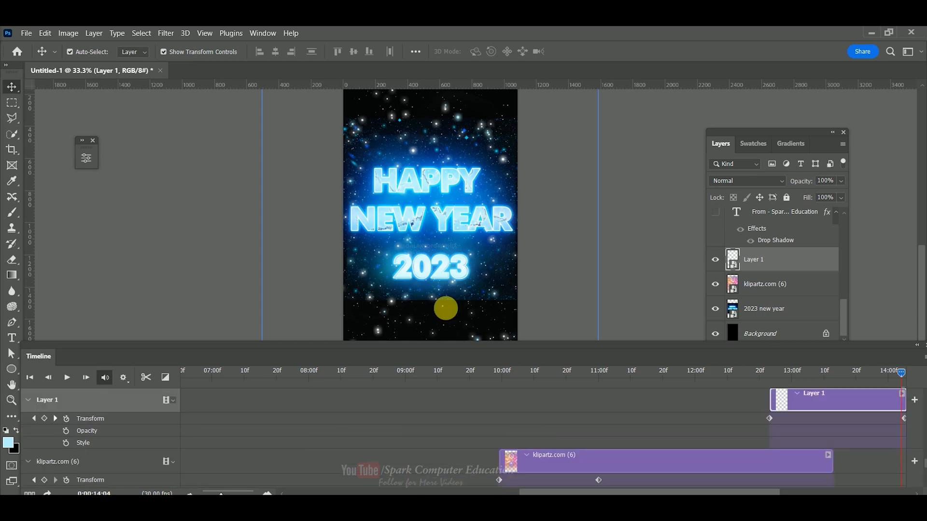
pyautogui.scroll(1, 536, 435)
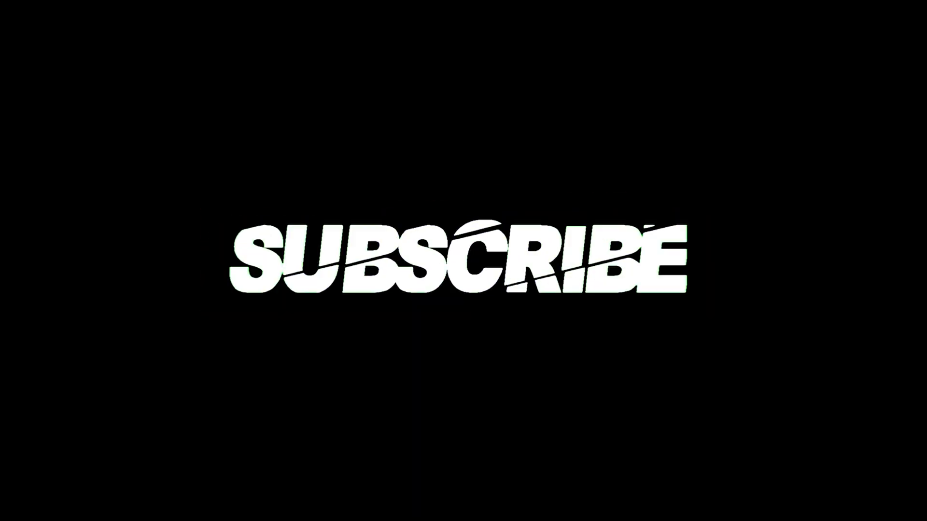